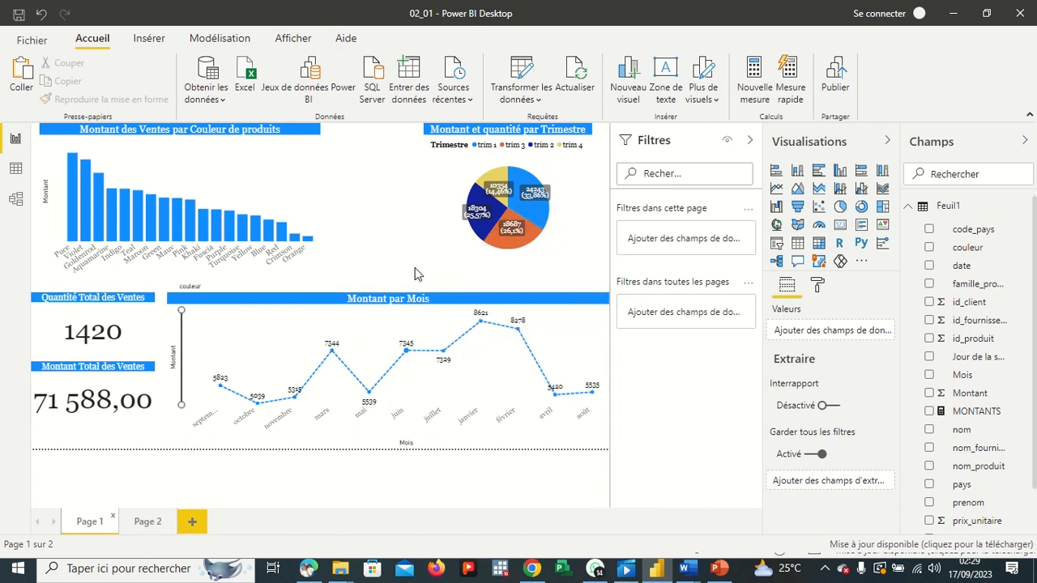
Insert a multi-row card on Page 1, place it between the colour bar chart and the quarterly pie chart, and widen it slightly.
left_click(388, 174)
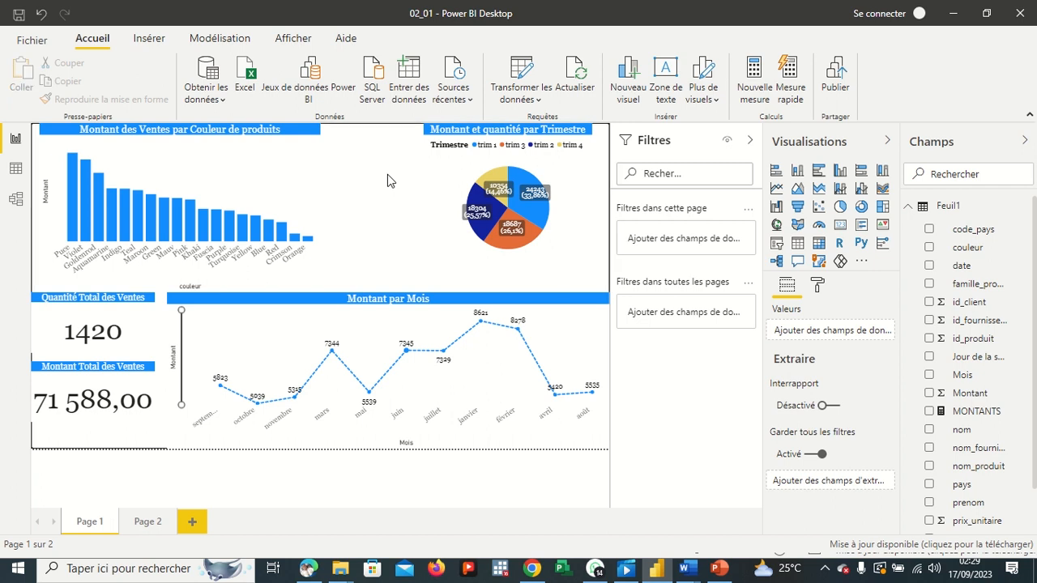
left_click(862, 227)
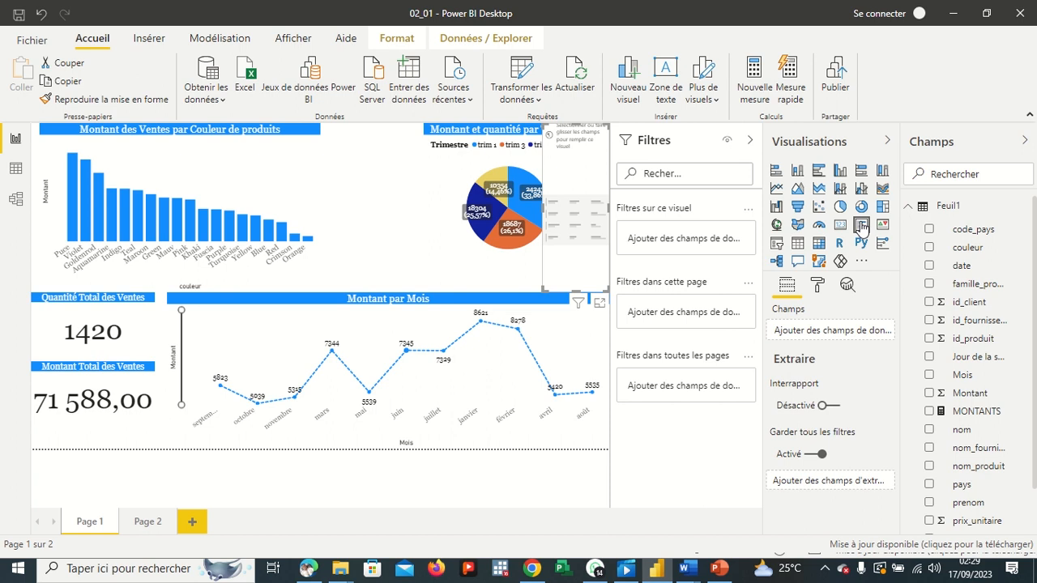
left_click_drag(586, 174, 375, 147)
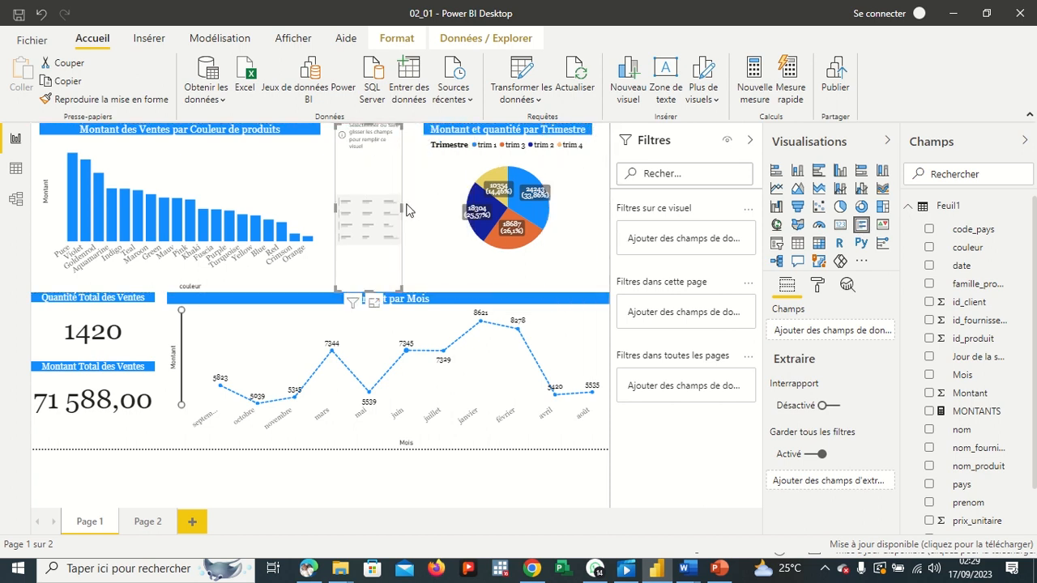
left_click_drag(402, 207, 421, 204)
left_click_drag(369, 157, 362, 156)
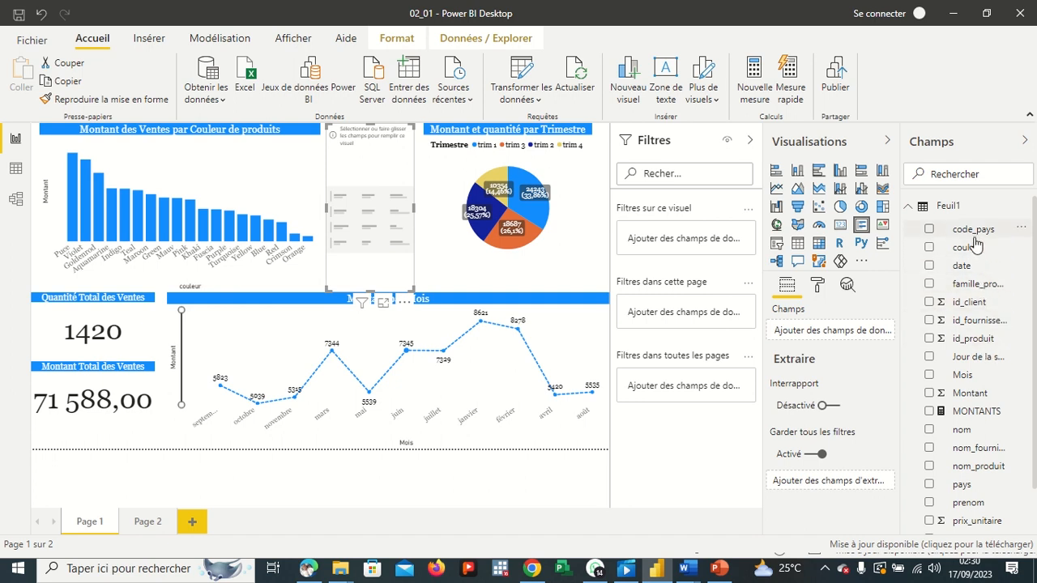
Add the couleur field to the new multi-row card and look through the listed colours.
left_click_drag(979, 251, 831, 336)
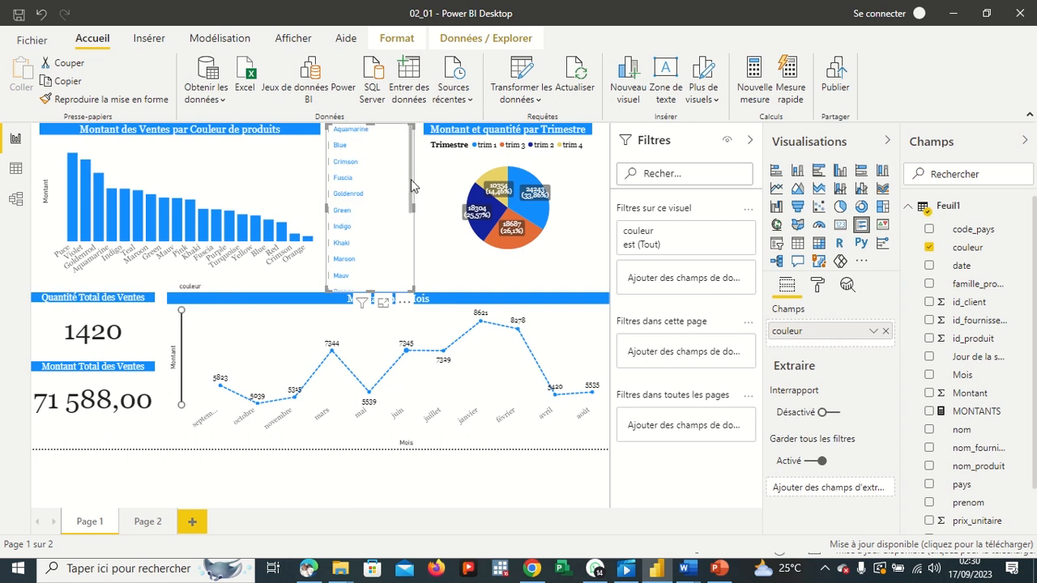
left_click_drag(411, 179, 411, 303)
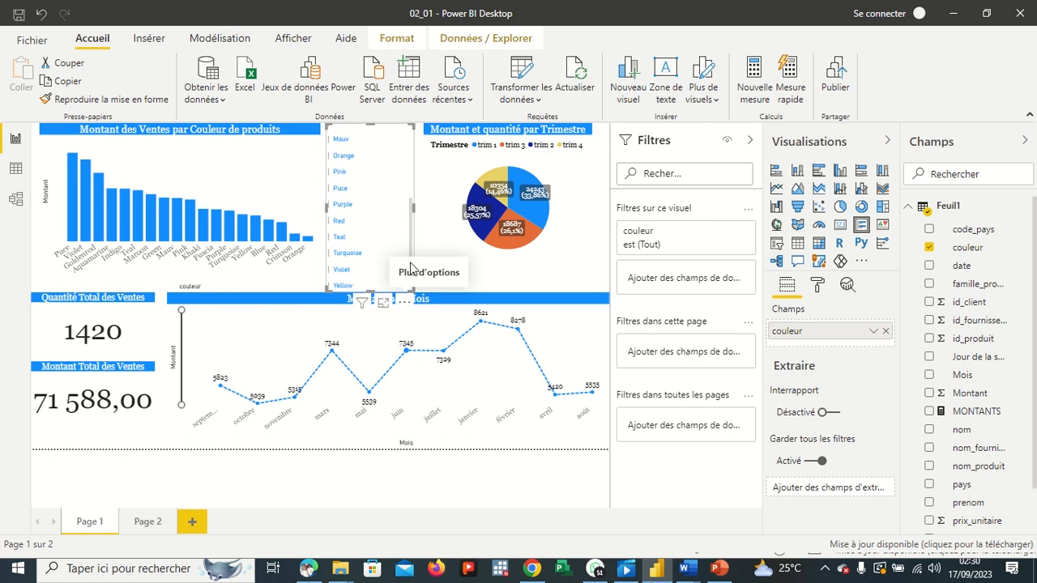
scroll(409, 251, "up", 4)
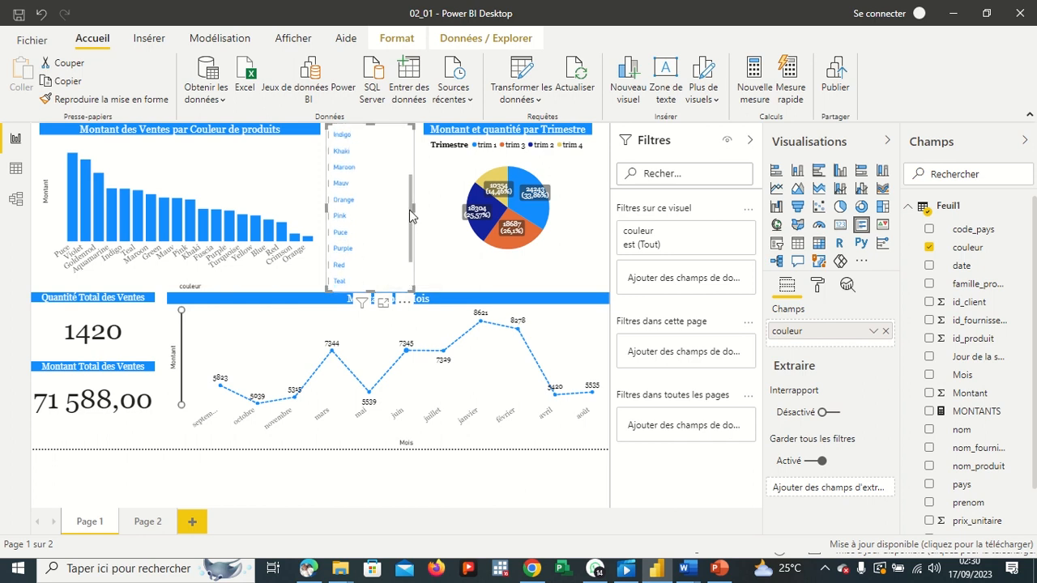
scroll(408, 155, "down", 3)
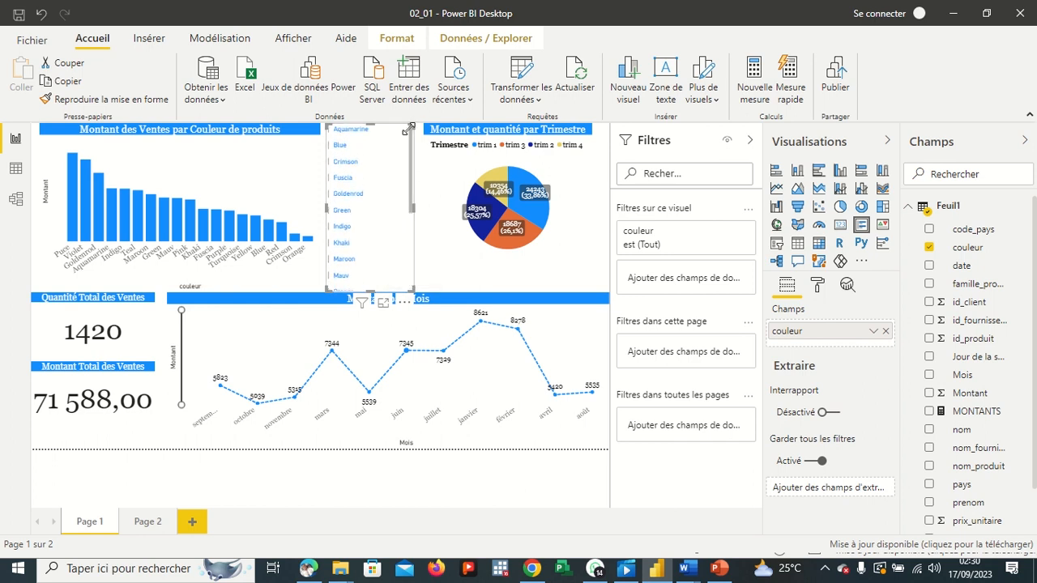
scroll(404, 178, "up", 4)
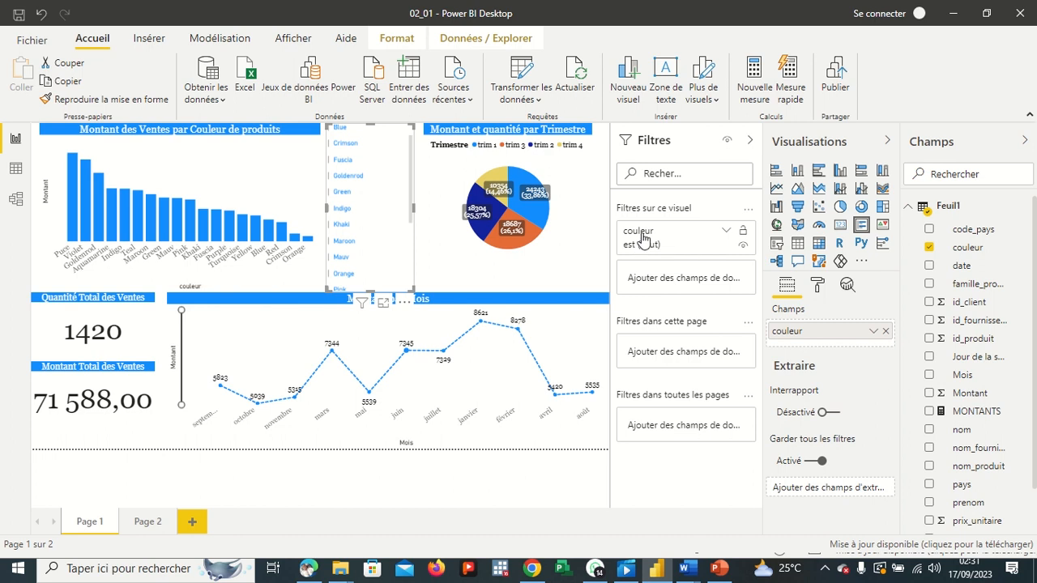
Use basic filtering on the card's couleur field to keep Aquamarine, Blue, Crimson, Fuscia and Goldenrod.
left_click(727, 232)
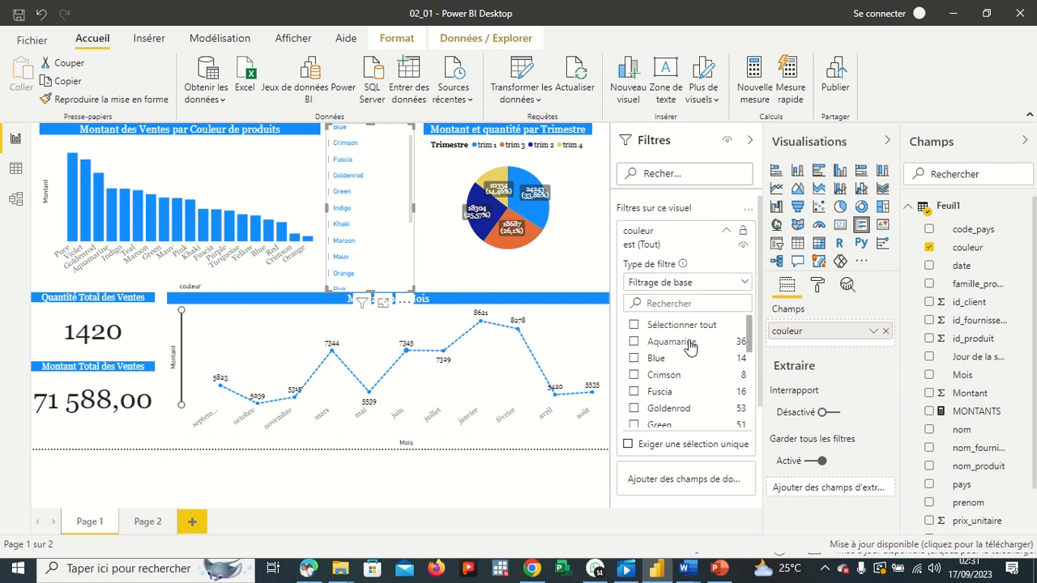
left_click(727, 232)
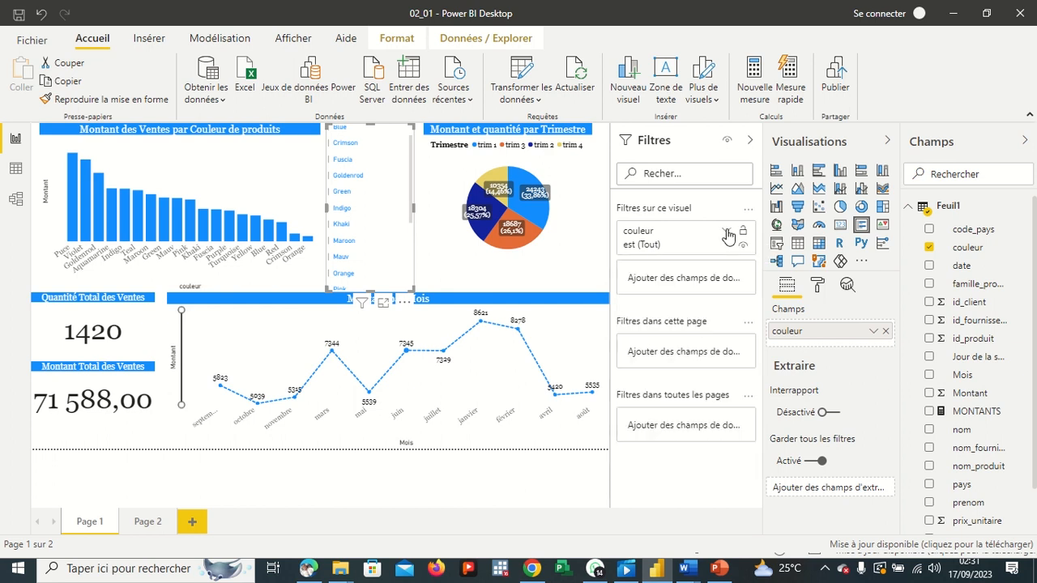
left_click(727, 233)
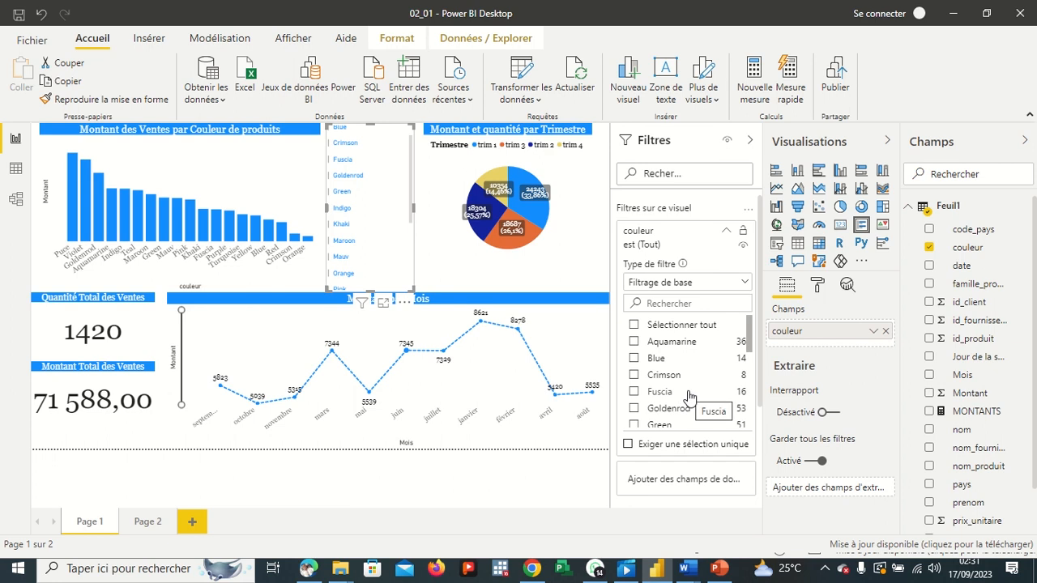
left_click(634, 343)
left_click(633, 358)
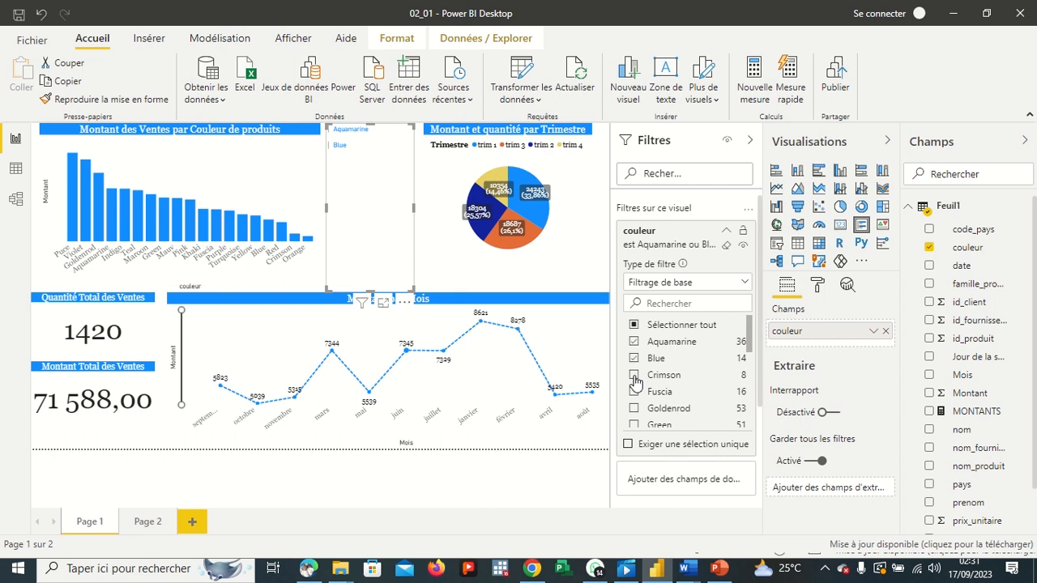
left_click(634, 375)
left_click(634, 392)
left_click(634, 408)
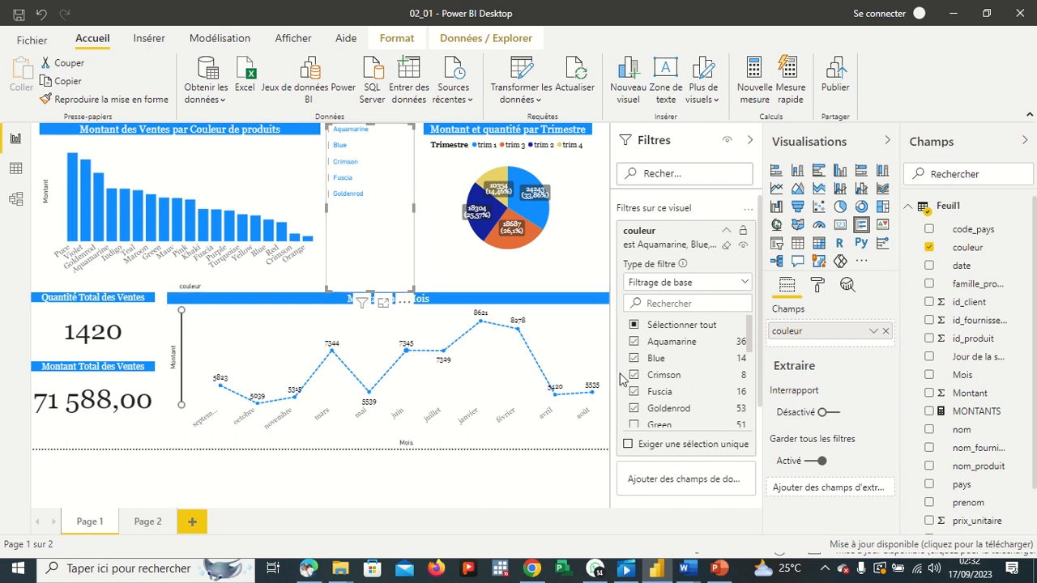
Deselect Goldenrod, Fuscia, Crimson, Blue and Aquamarine in the card's couleur filter.
left_click(634, 409)
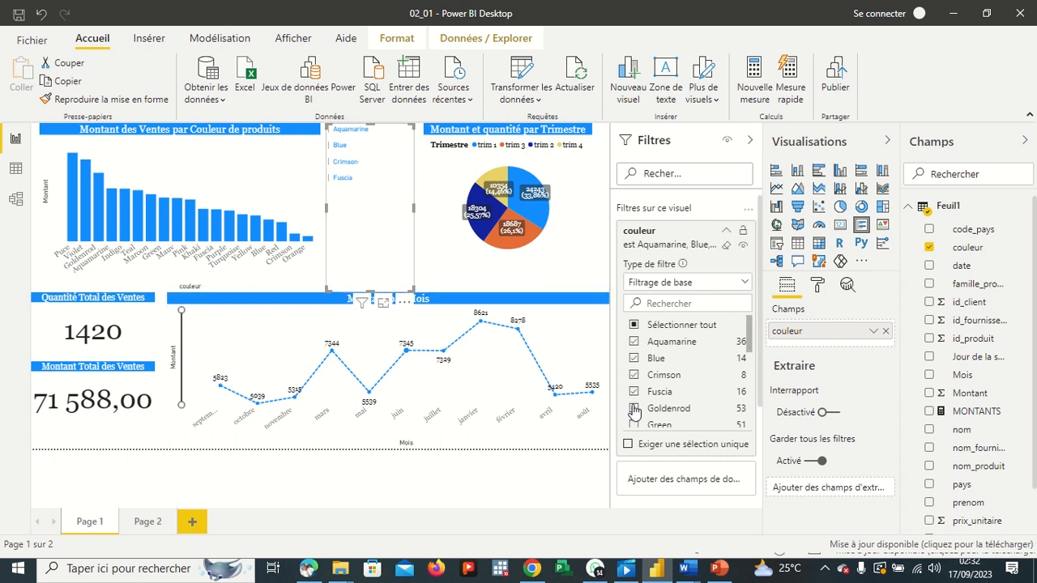
left_click(634, 391)
left_click(634, 375)
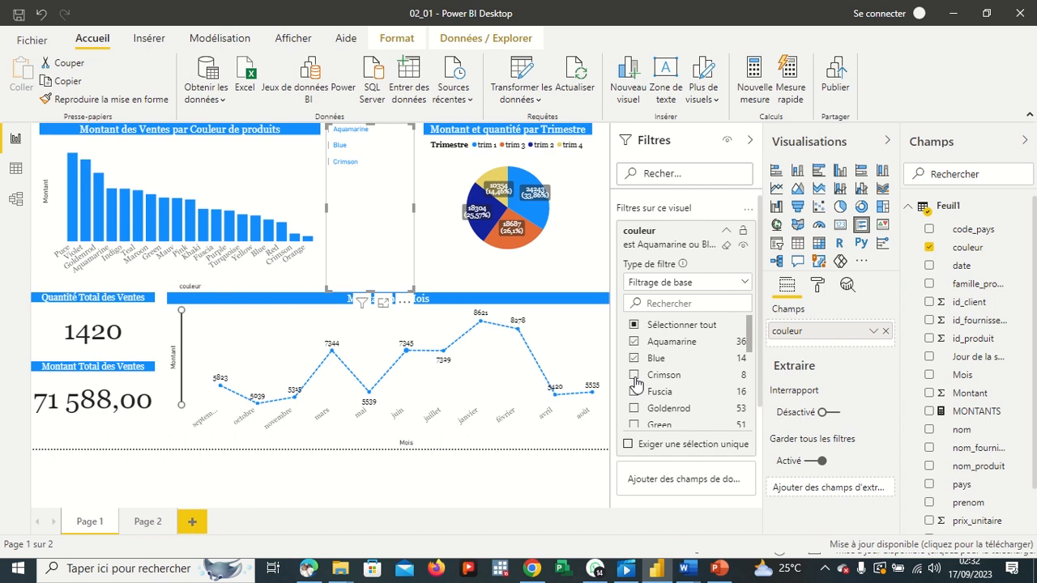
left_click(634, 358)
left_click(634, 342)
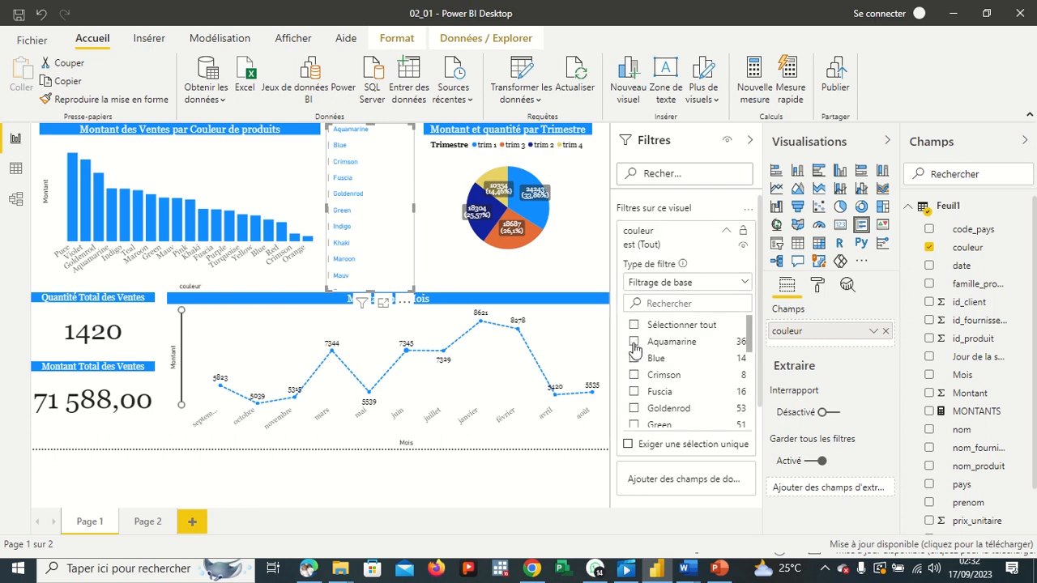
Change the couleur filter type to N premiers and have it show the Haut 10 items.
left_click(745, 284)
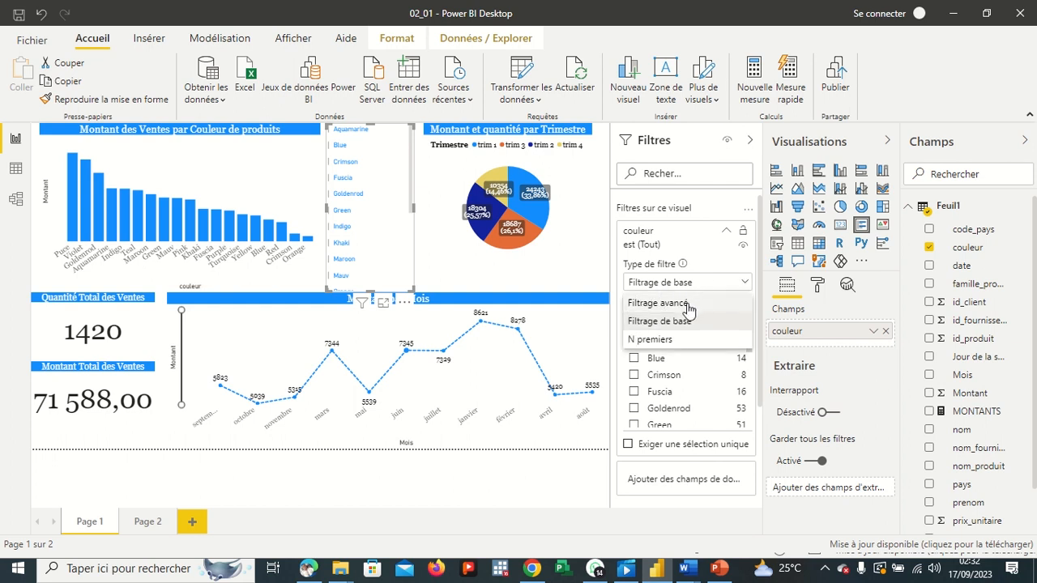
left_click(664, 342)
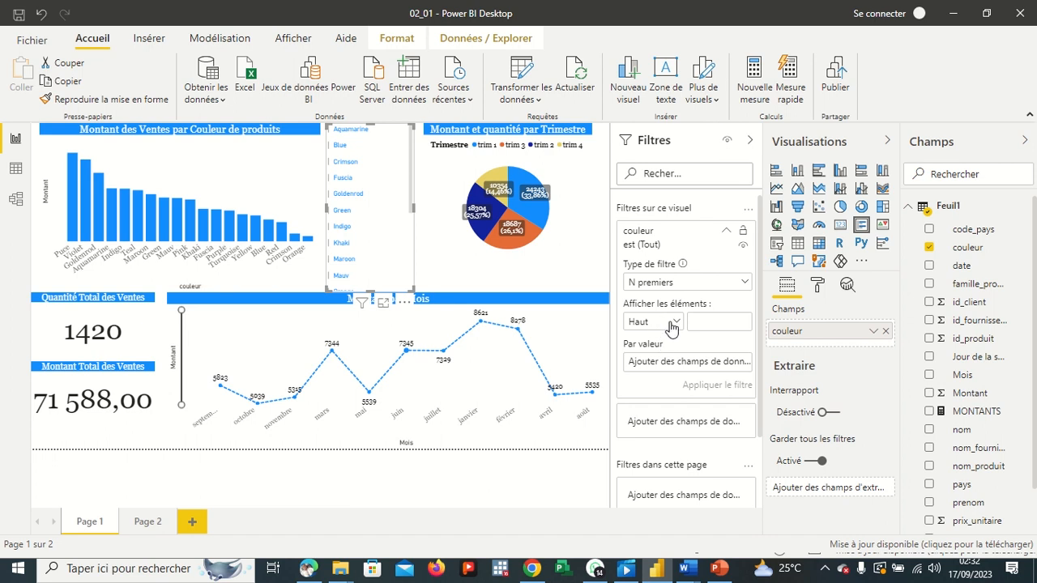
left_click(672, 325)
left_click(655, 346)
left_click(696, 321)
type("10")
Try the Bas option for the couleur filter's items, and return it to Haut.
left_click(674, 323)
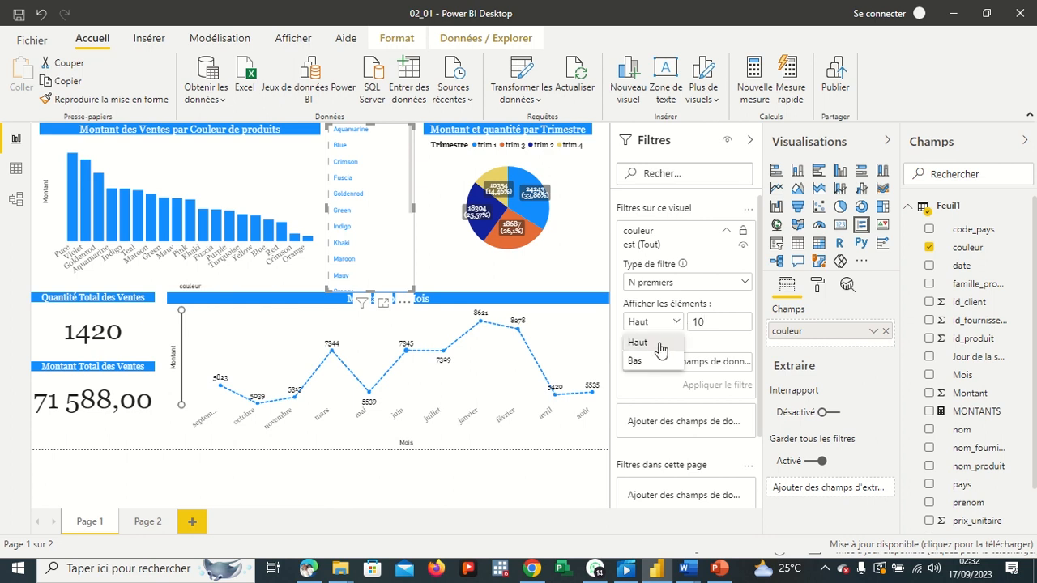
left_click(651, 360)
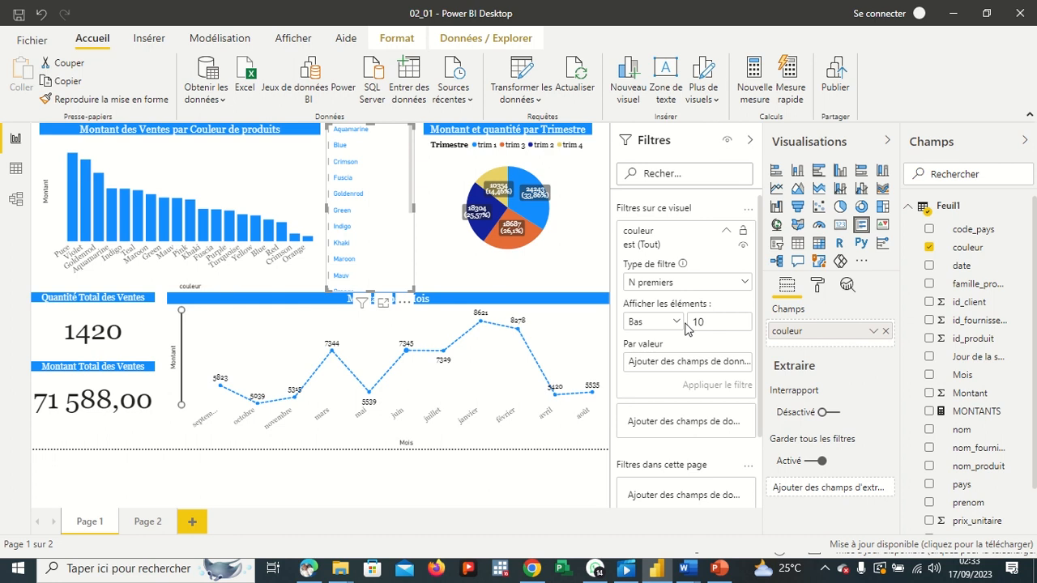
left_click(678, 322)
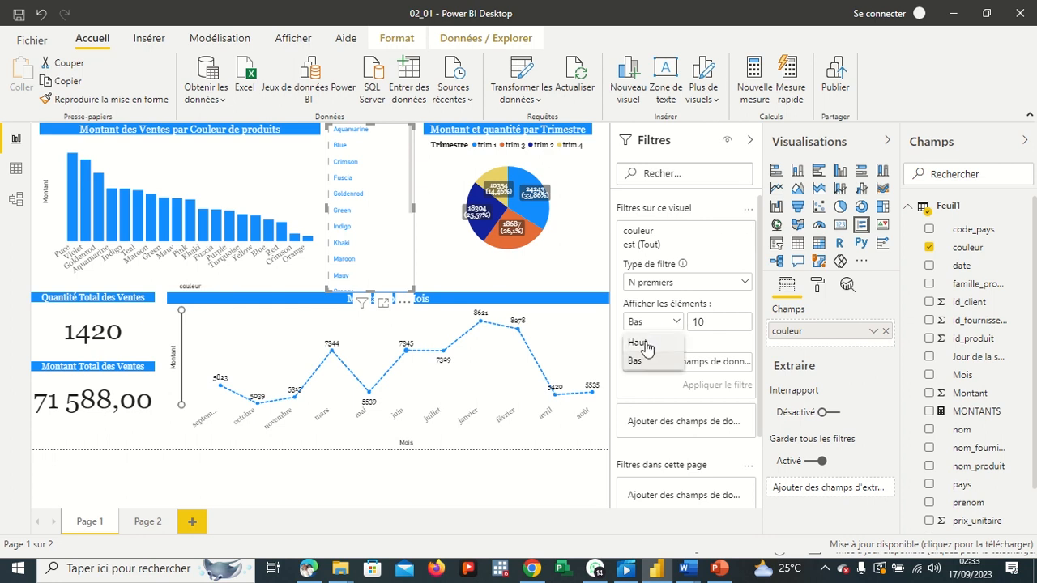
left_click(645, 343)
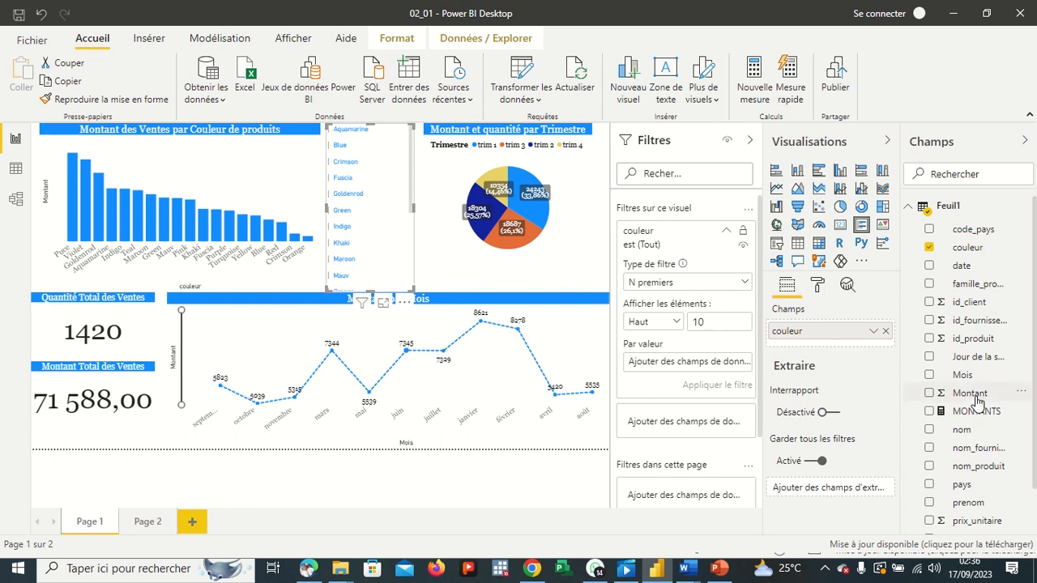
Use the Montant field as the ranking value of the couleur filter and apply the filter.
left_click_drag(977, 398, 694, 369)
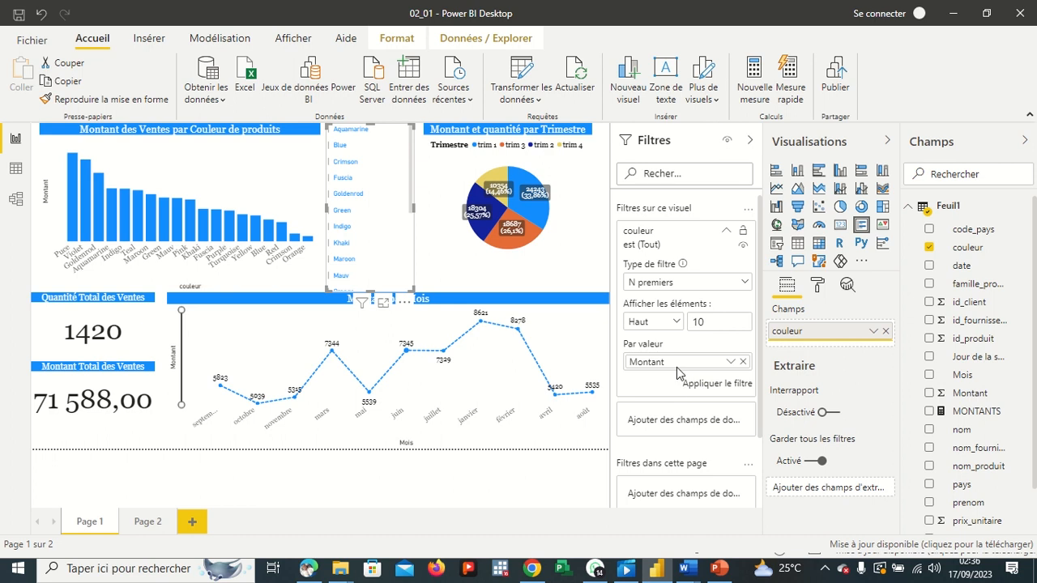
left_click(718, 386)
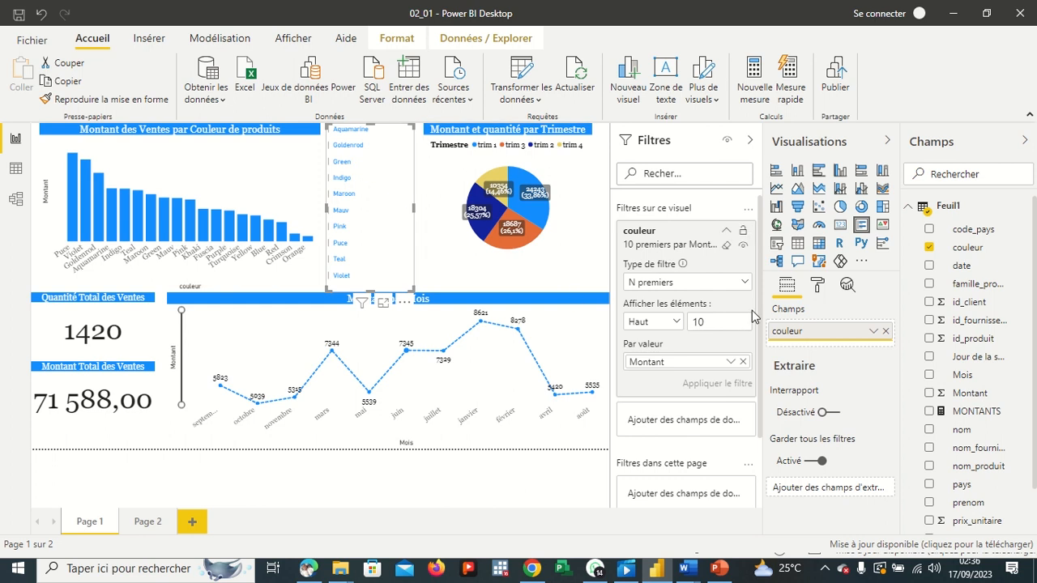
Set the colour of the multi-row card's data labels to the theme's black.
left_click(817, 288)
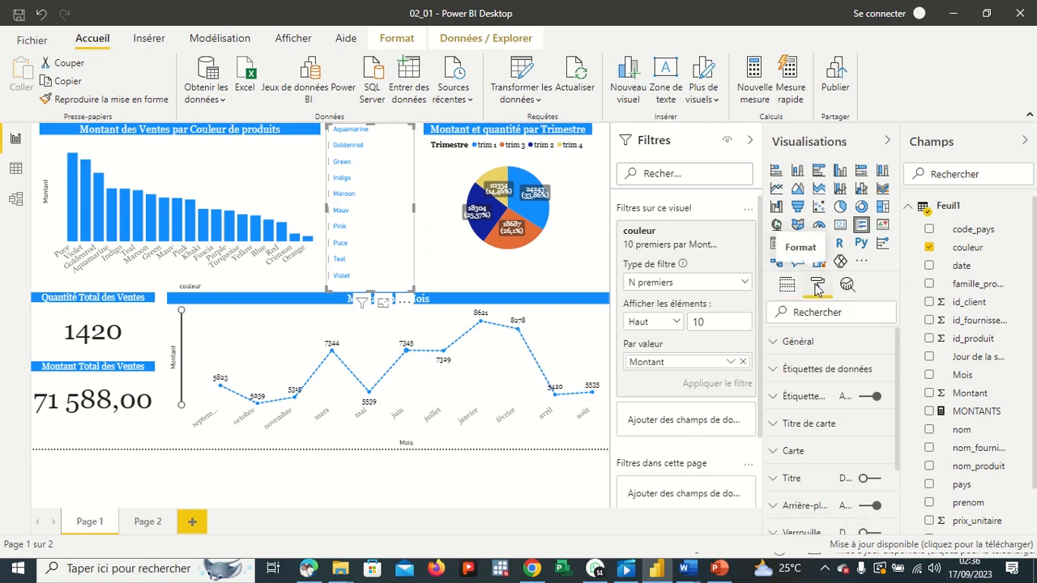
left_click(779, 373)
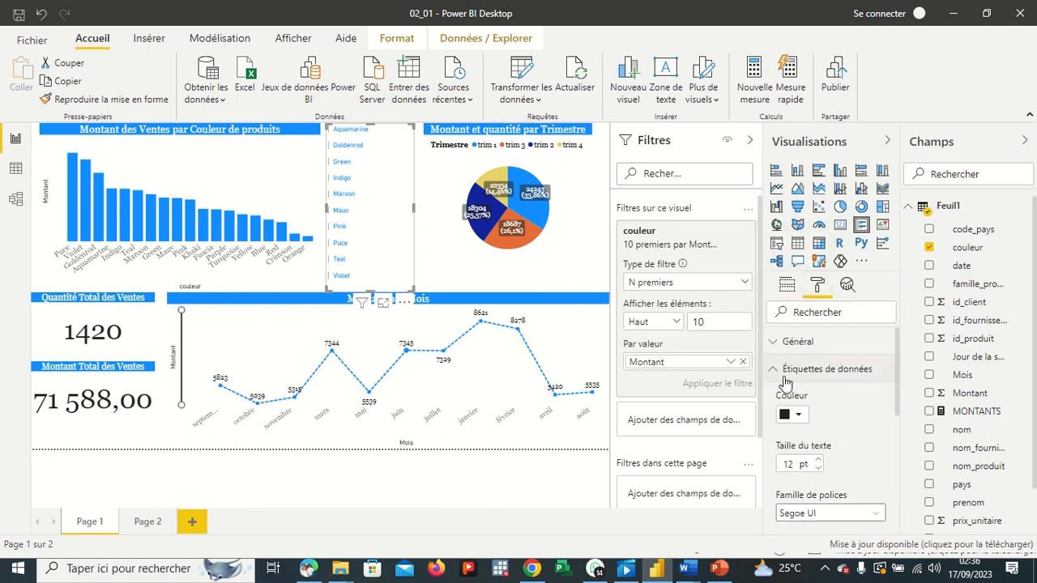
scroll(820, 437, "down", 1)
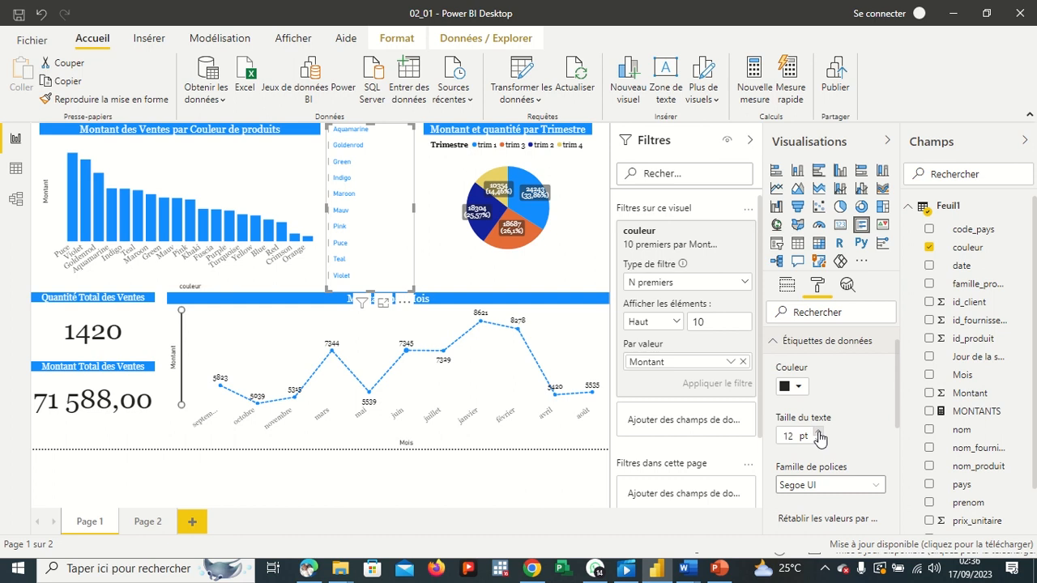
left_click(805, 389)
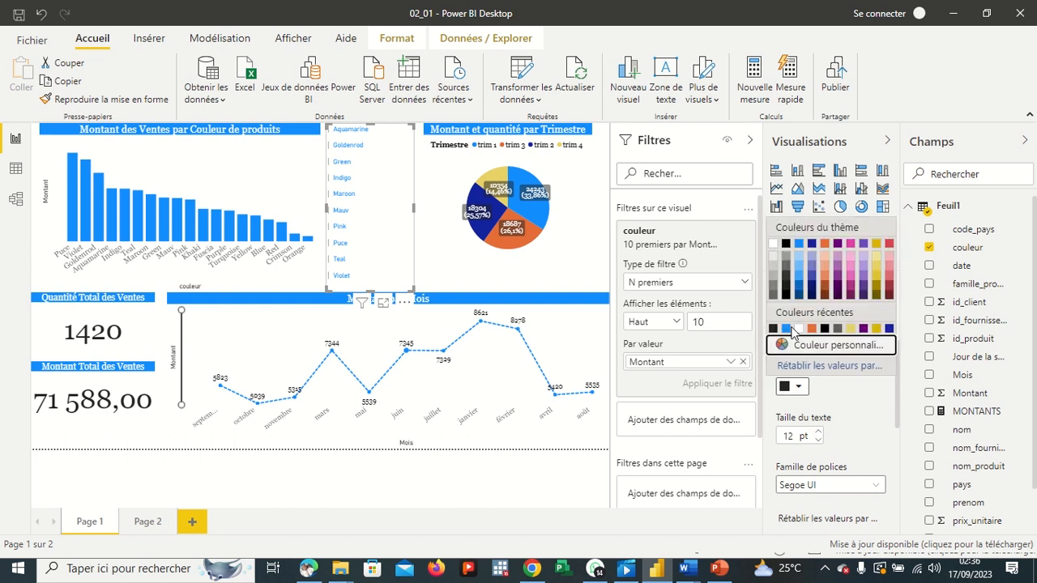
left_click(787, 245)
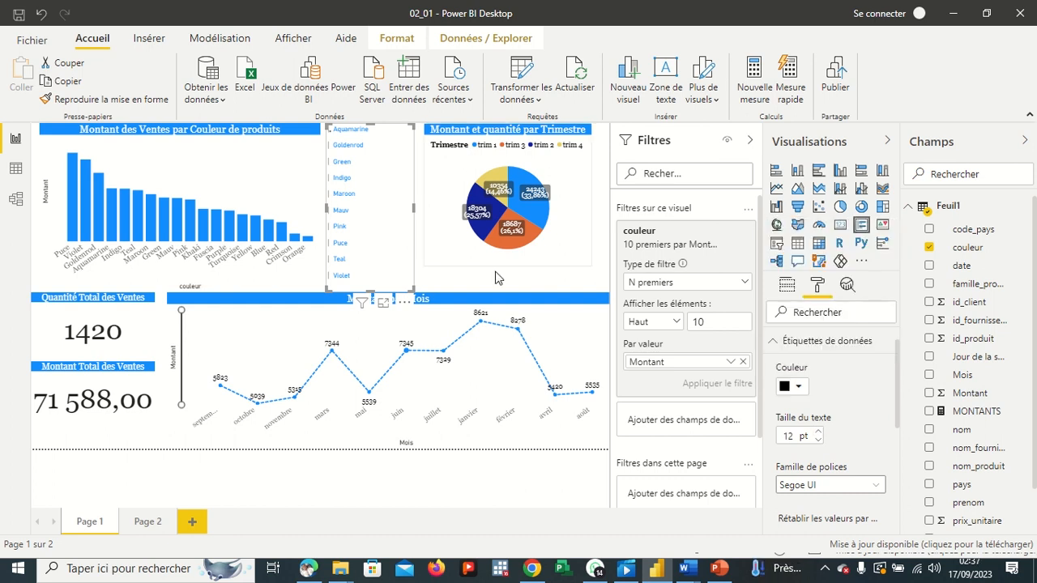
Widen the multi-row card and adjust its height to end just above the Montant par Mois title.
left_click_drag(368, 290, 367, 335)
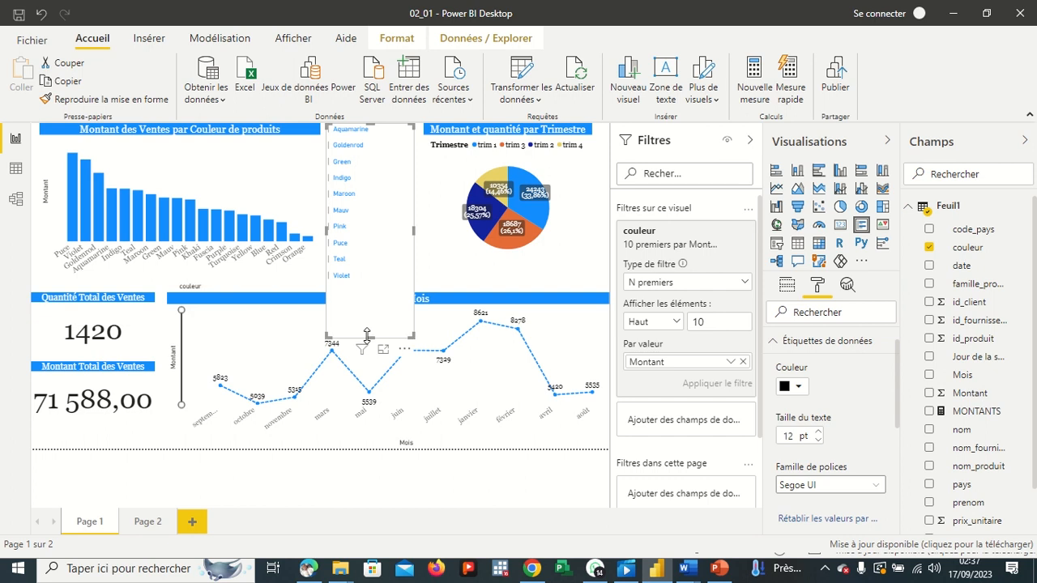
left_click_drag(413, 230, 443, 231)
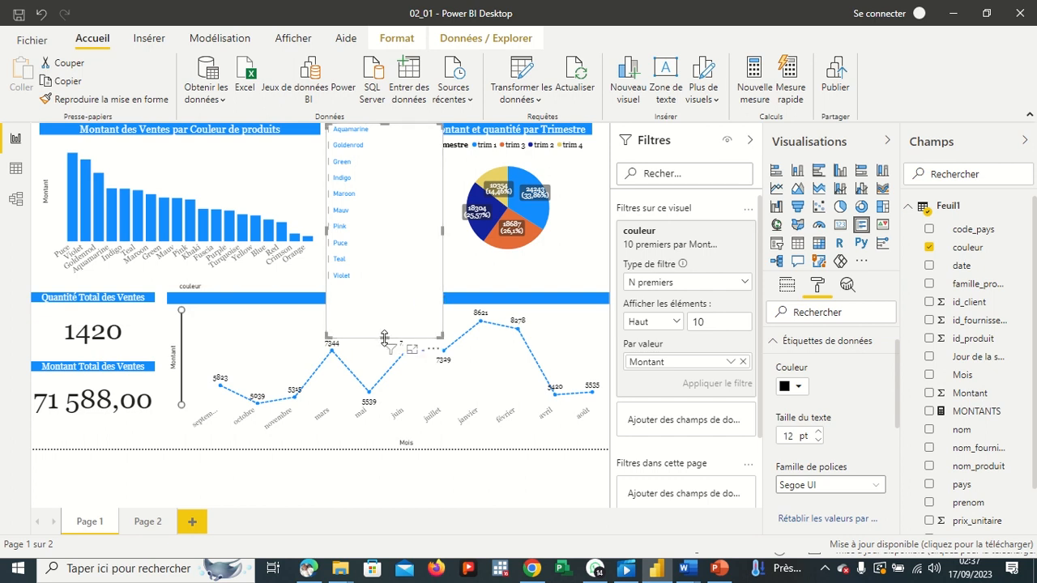
left_click_drag(384, 337, 386, 285)
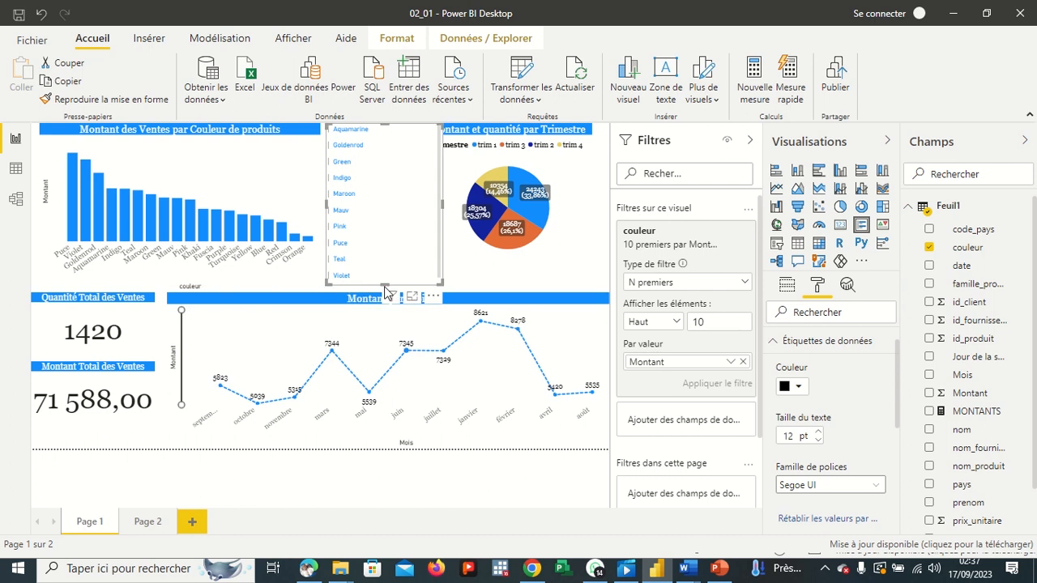
Turn off the multi-row card's category labels.
left_click(779, 347)
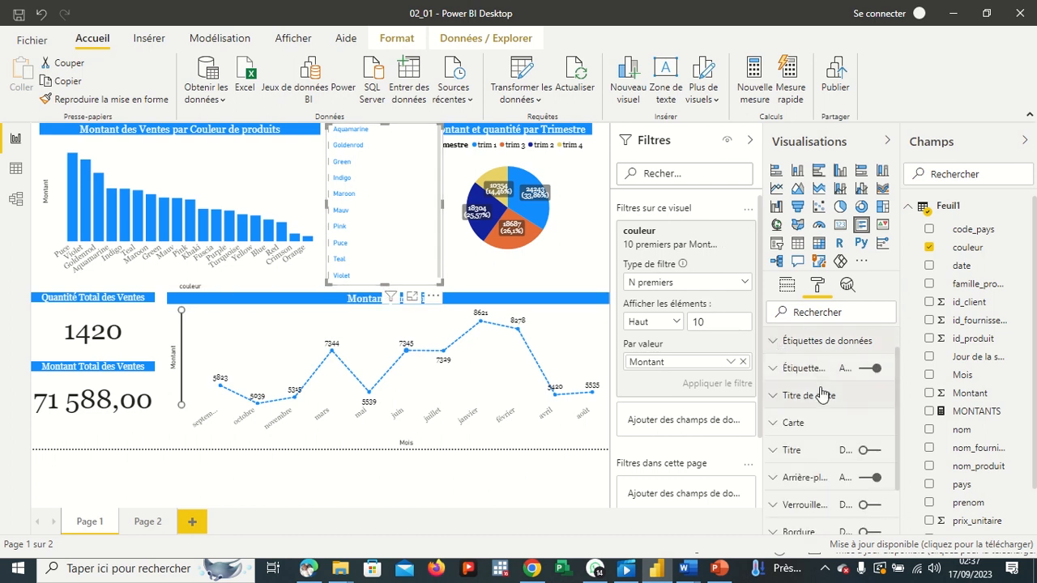
left_click(872, 369)
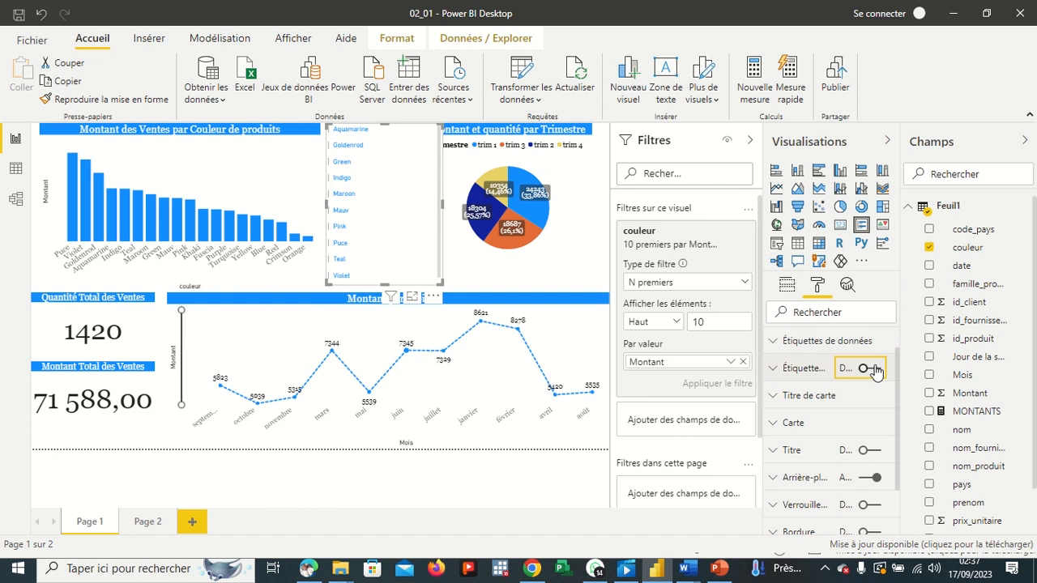
Turn the multi-row card's category labels back on and look through its other formatting sections.
left_click(866, 371)
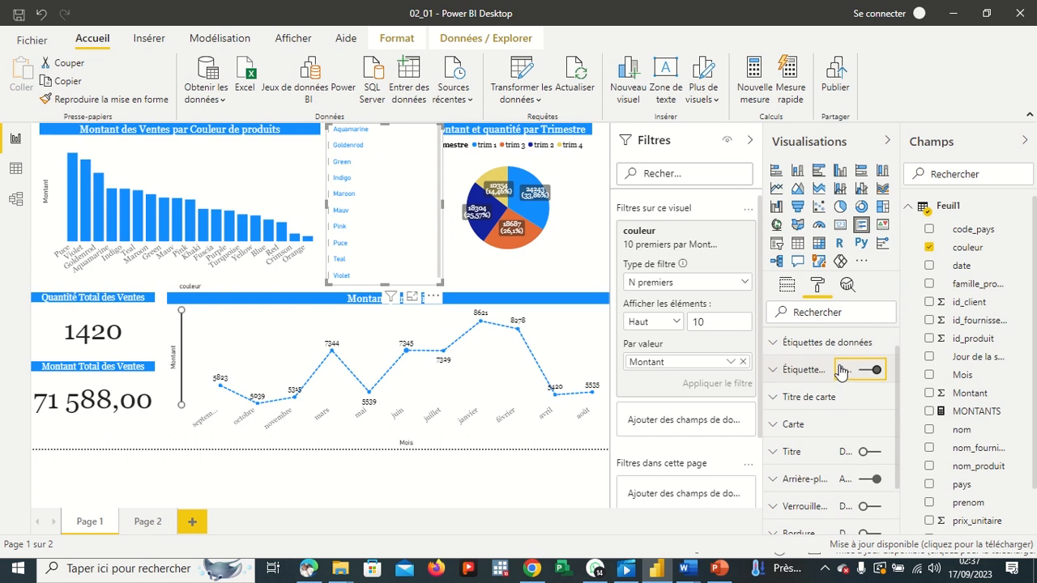
scroll(866, 375, "up", 1)
left_click(777, 373)
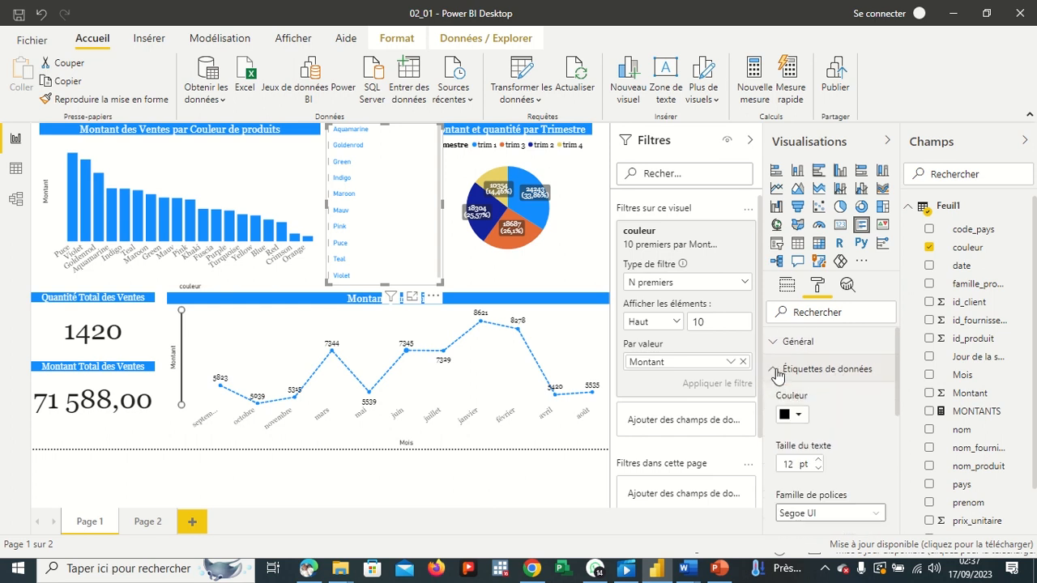
left_click(776, 374)
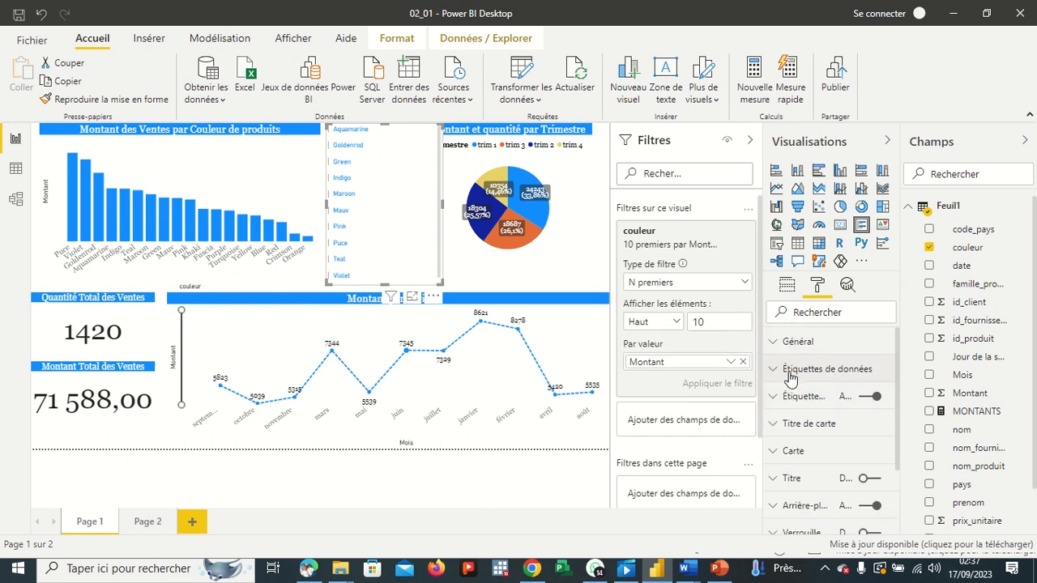
left_click(782, 400)
left_click(782, 401)
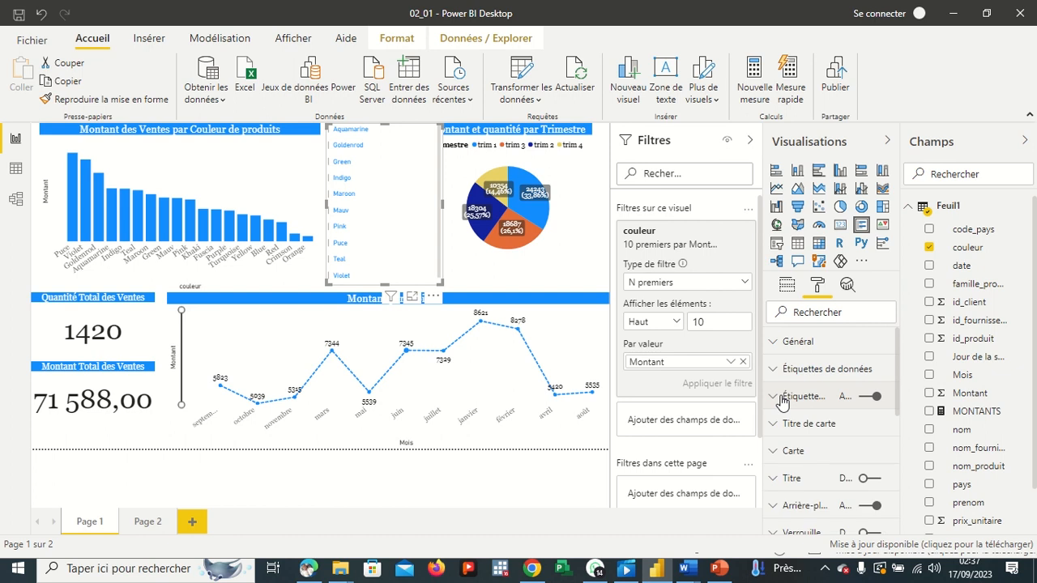
scroll(842, 438, "down", 2)
scroll(841, 438, "down", 1)
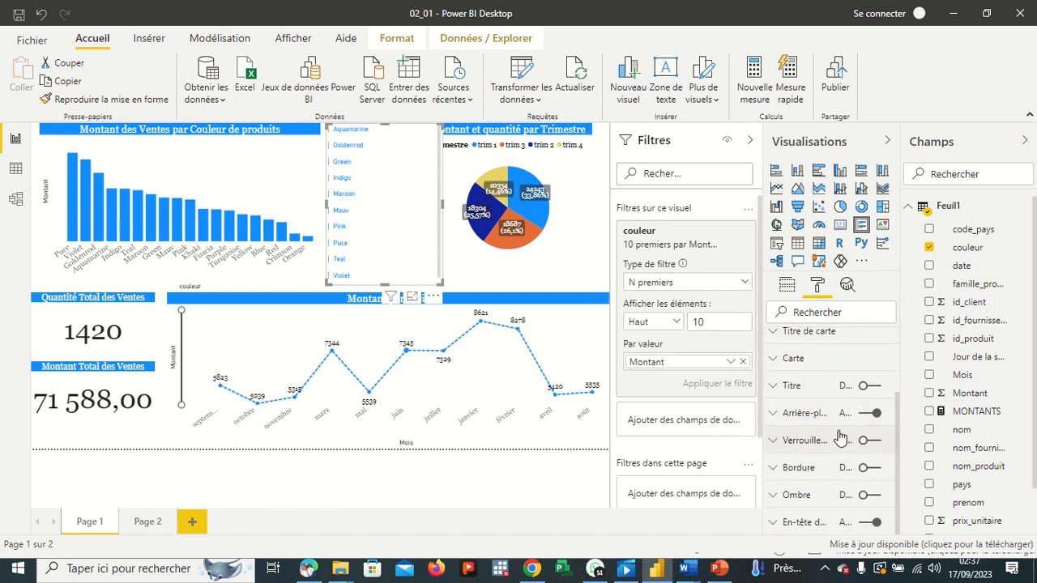
scroll(841, 437, "up", 3)
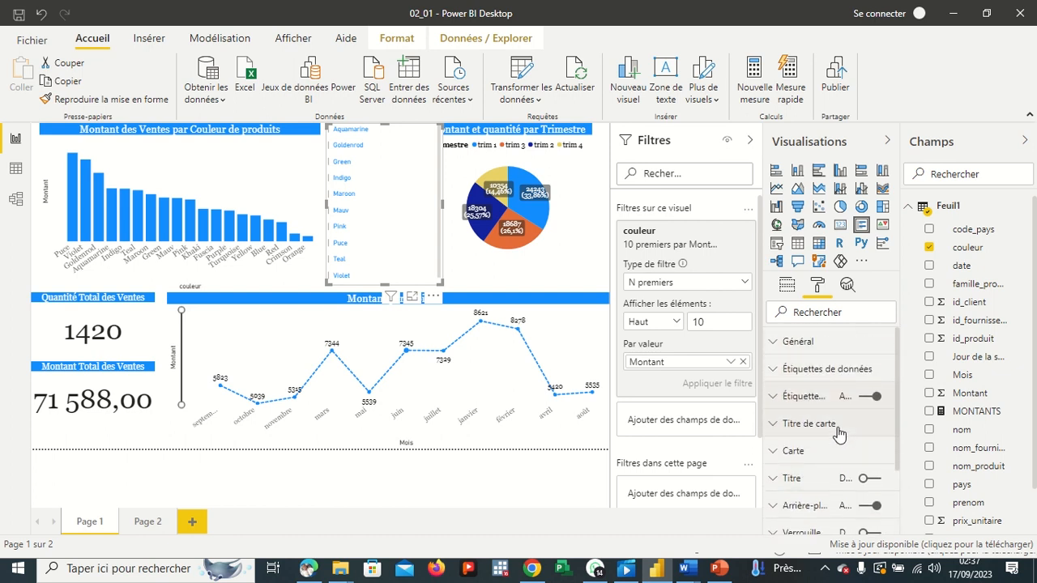
left_click(775, 344)
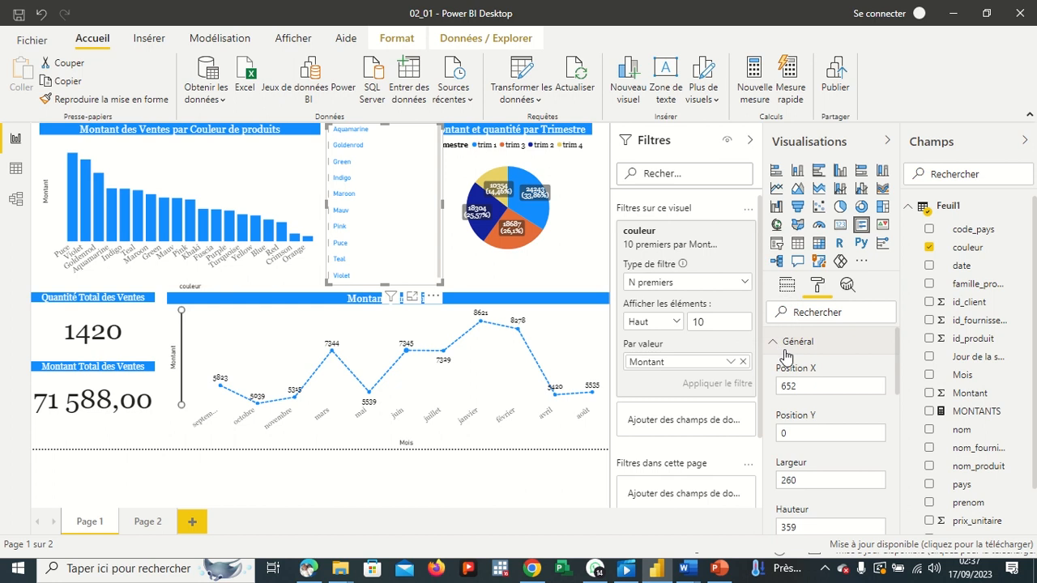
scroll(838, 393, "down", 4)
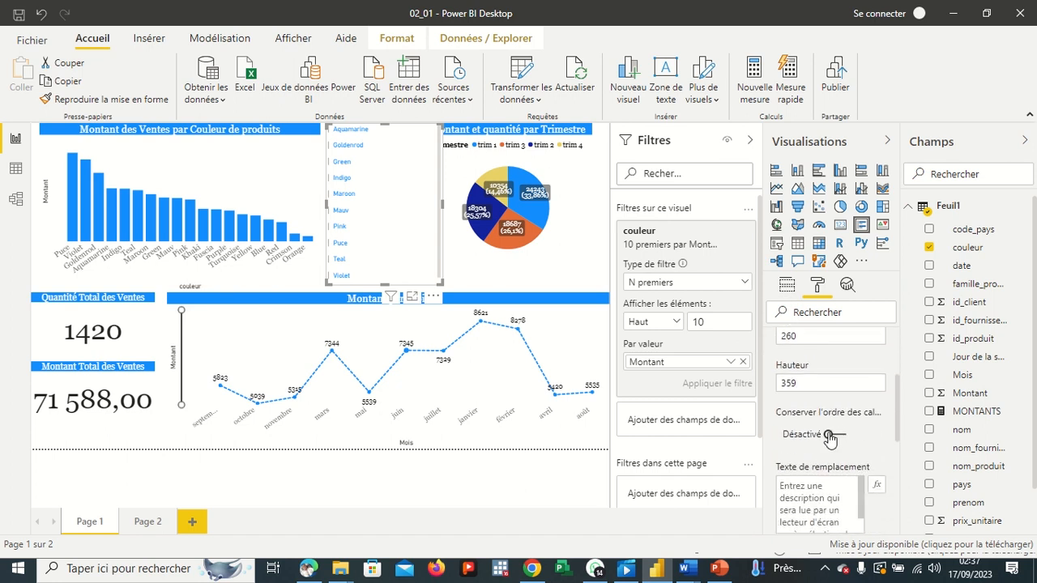
left_click(829, 436)
left_click(828, 436)
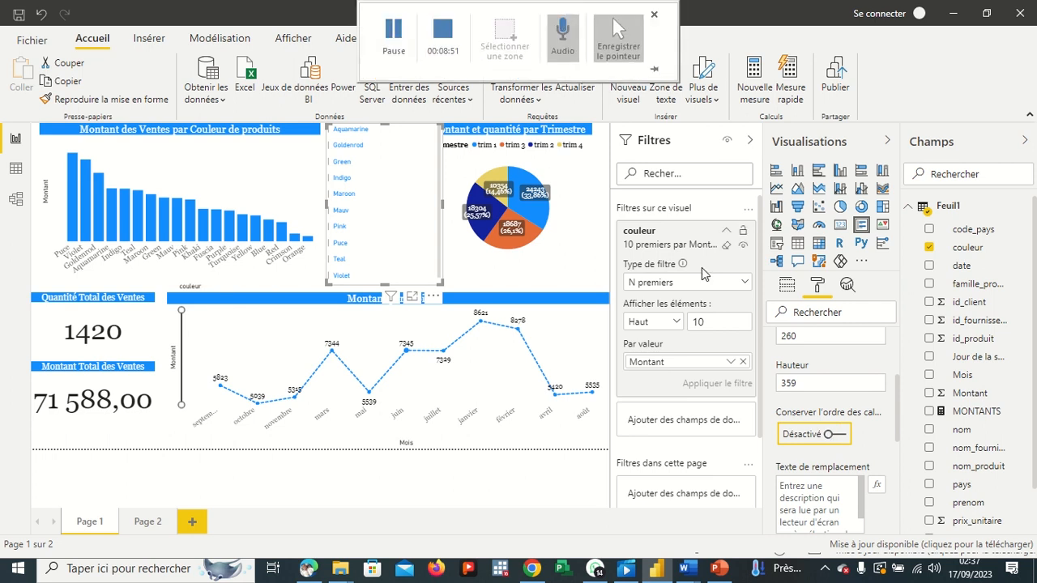
left_click(833, 436)
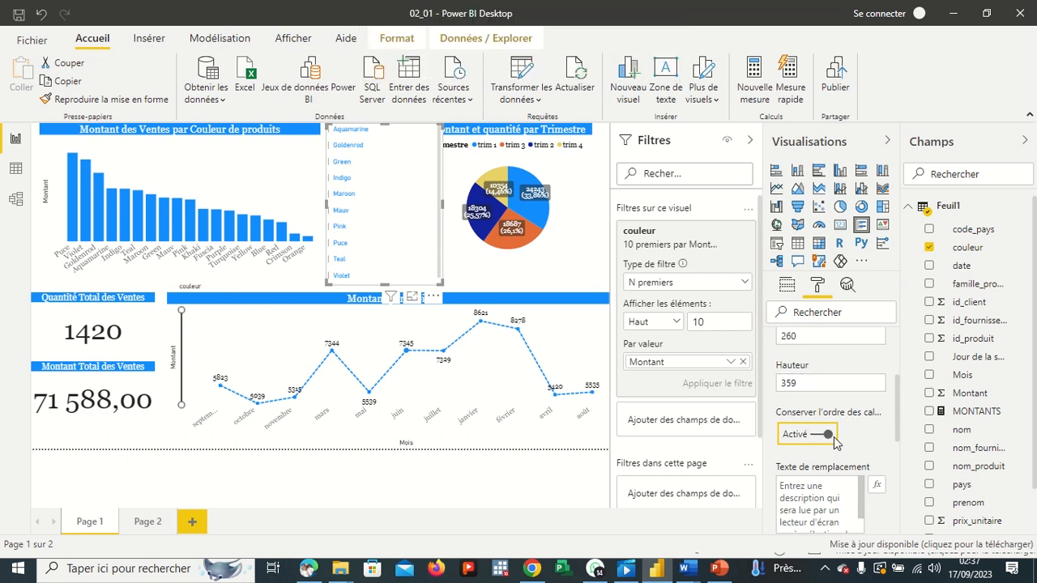
left_click(832, 436)
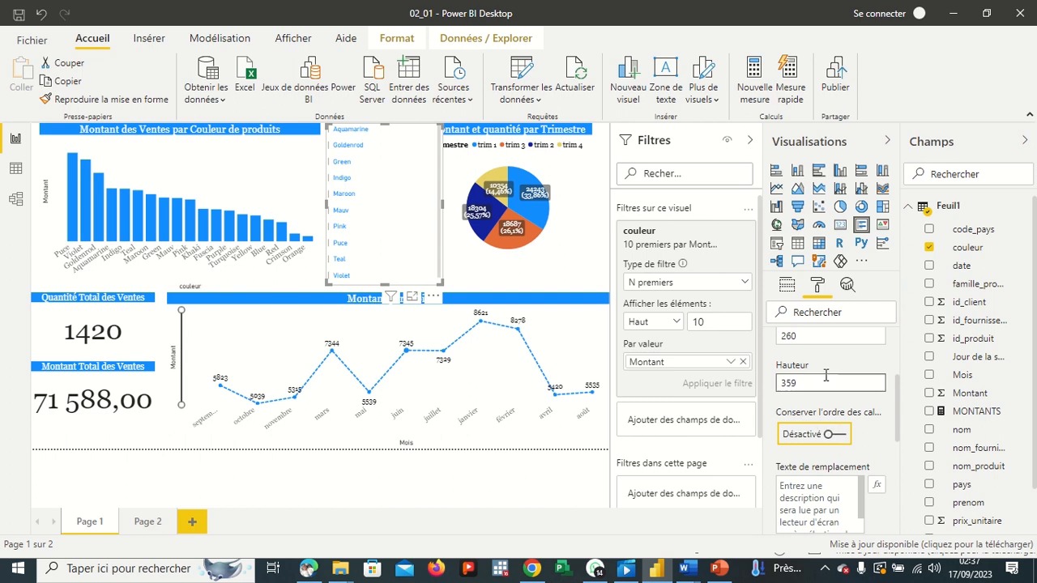
Set the text size of the multi-row card's data labels to 19 pt.
scroll(825, 375, "down", 2)
scroll(825, 375, "down", 1)
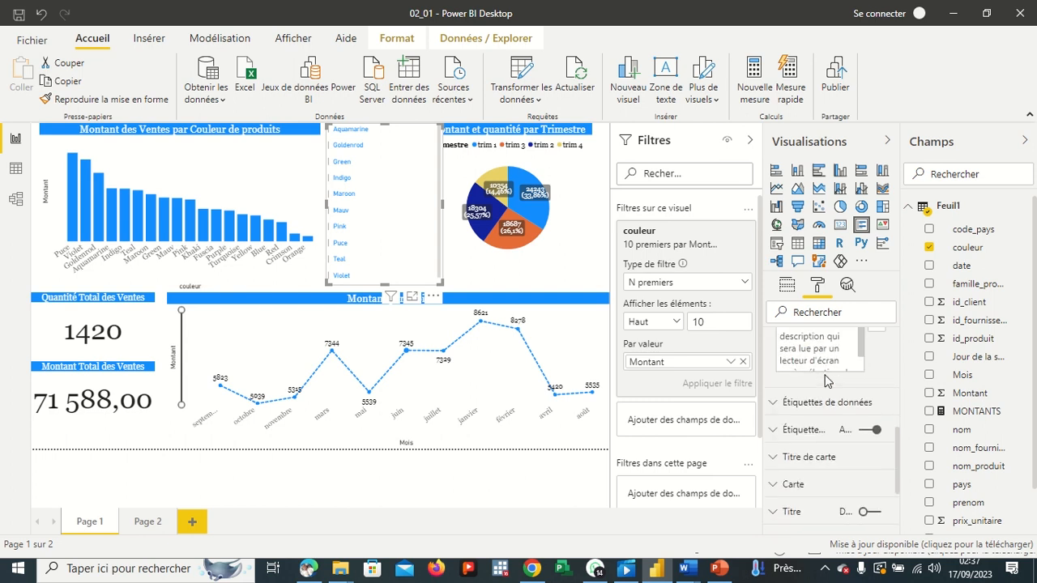
left_click(775, 405)
scroll(778, 409, "down", 1)
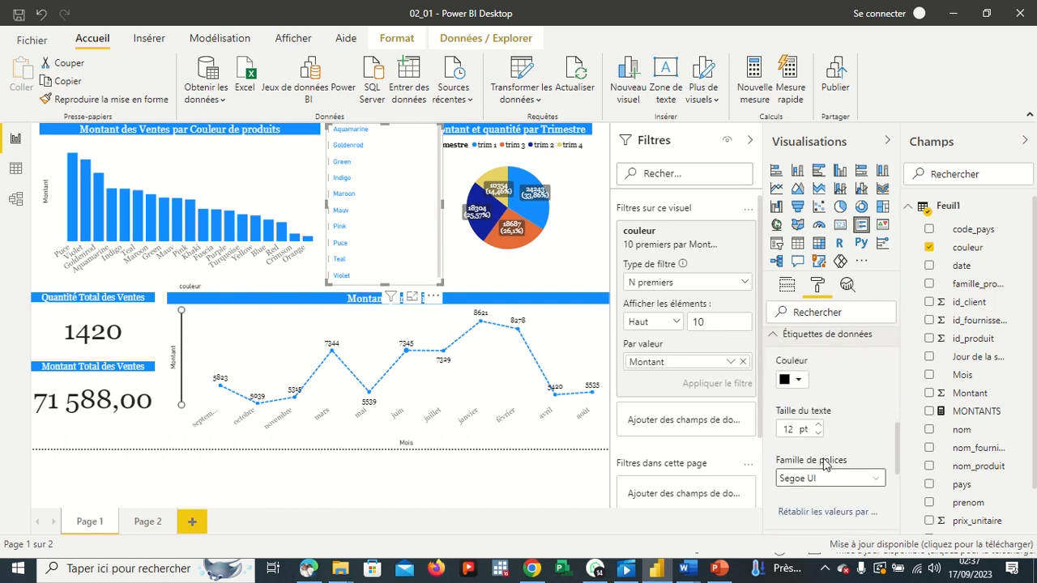
left_click(818, 427)
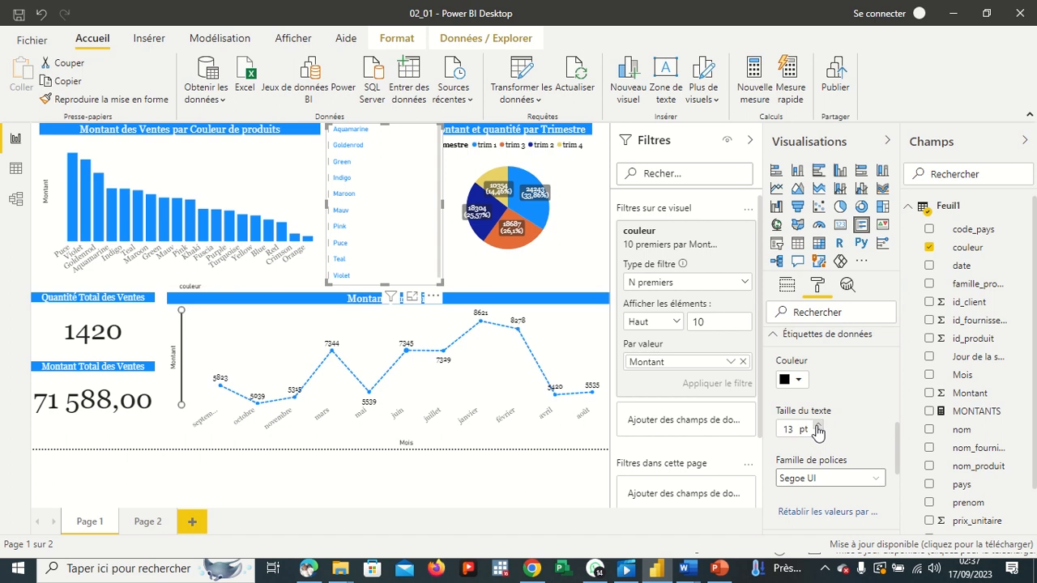
left_click(819, 429)
left_click(819, 429)
left_click(818, 428)
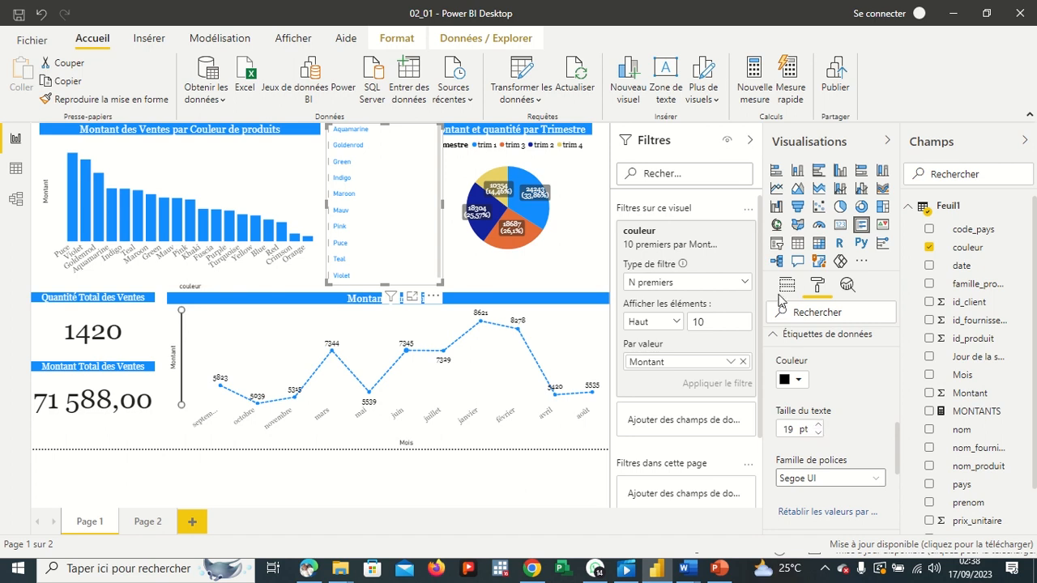
Add the Montant field to the multi-row card beneath couleur.
left_click(786, 288)
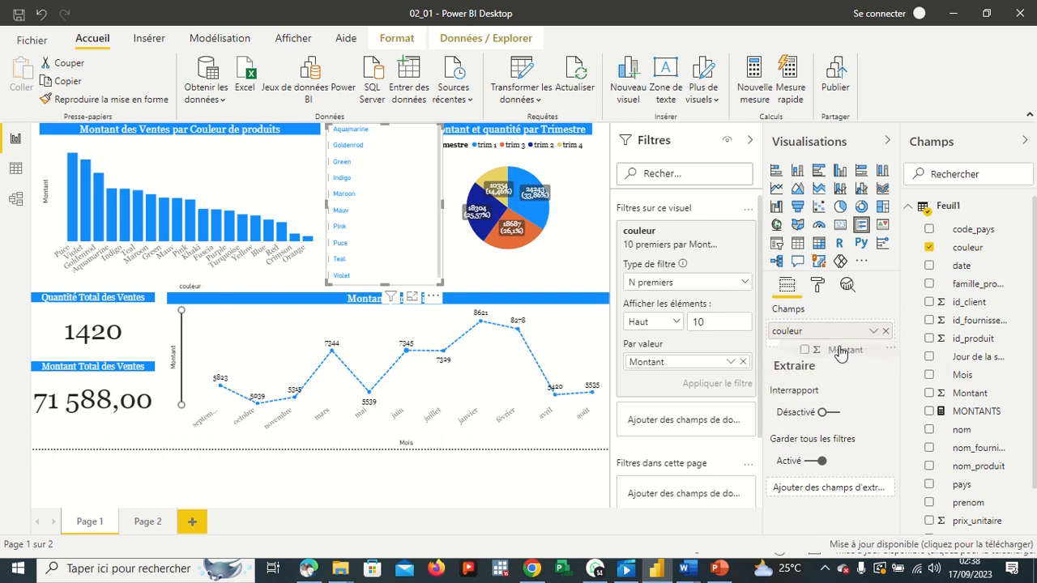
left_click_drag(826, 347, 826, 348)
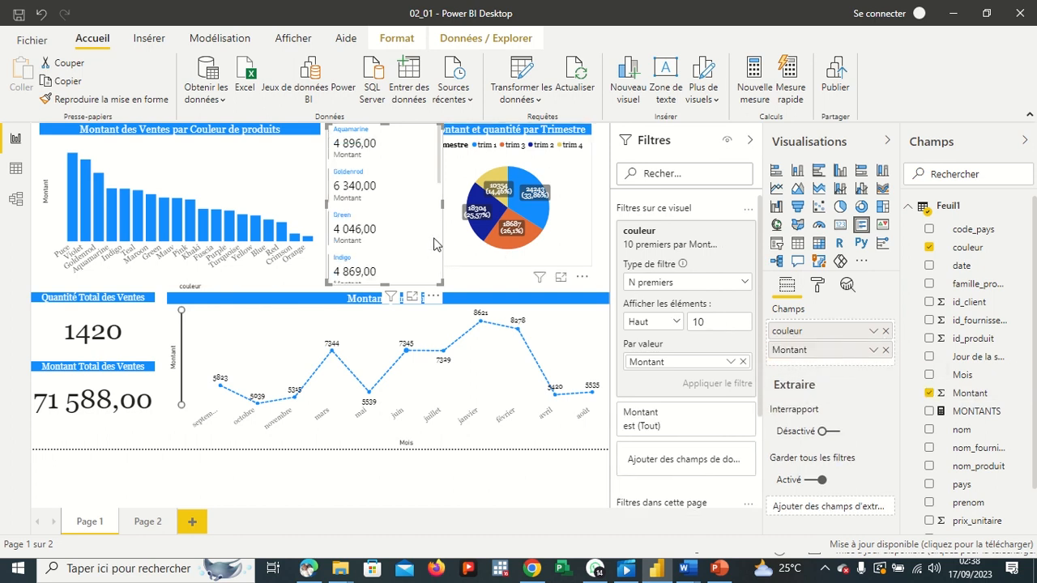
Reduce the text size of the multi-row card's data labels to 13 pt.
left_click(818, 287)
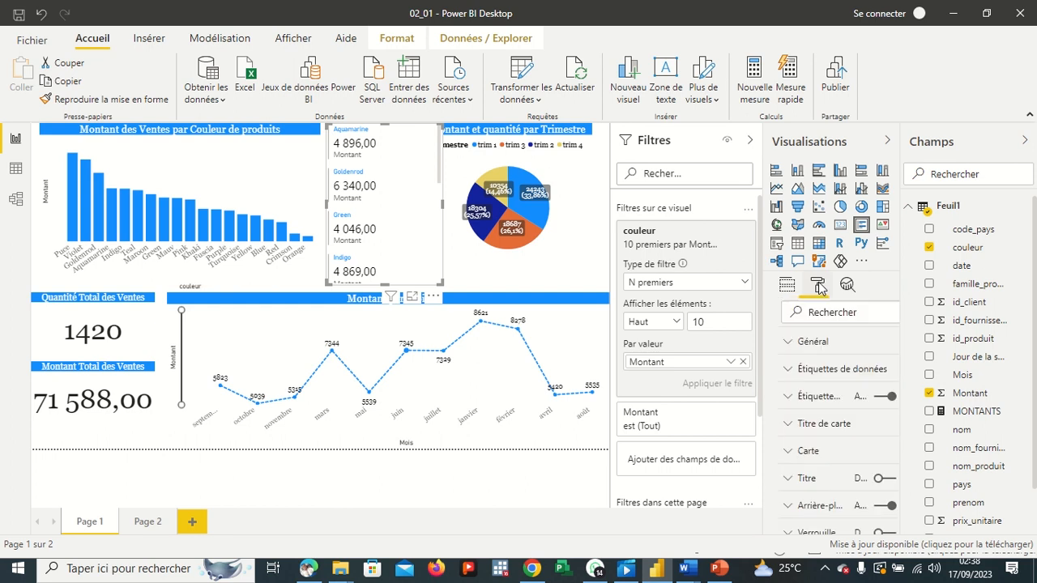
left_click(777, 373)
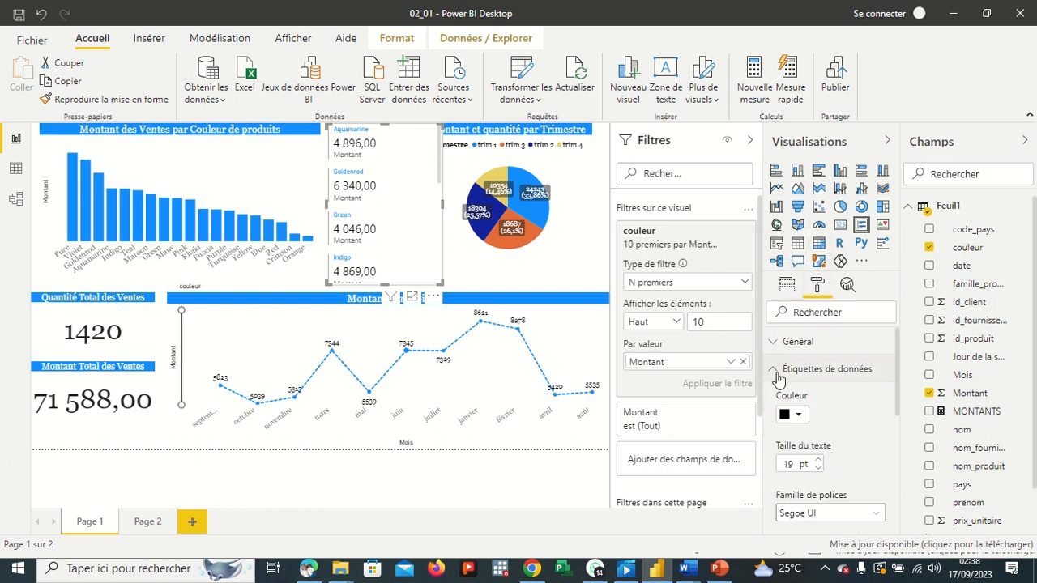
left_click(818, 468)
left_click(819, 469)
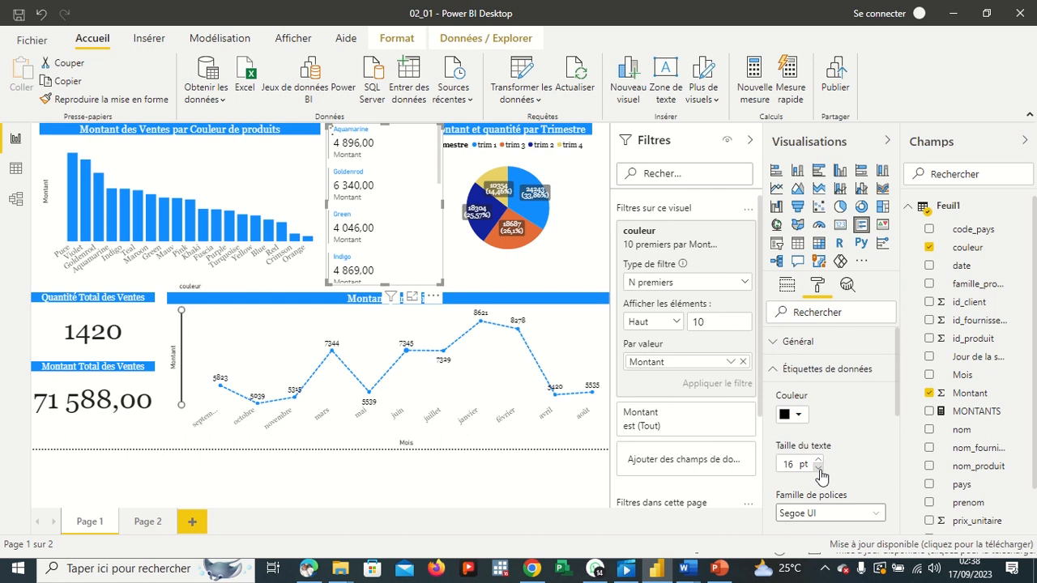
left_click(819, 469)
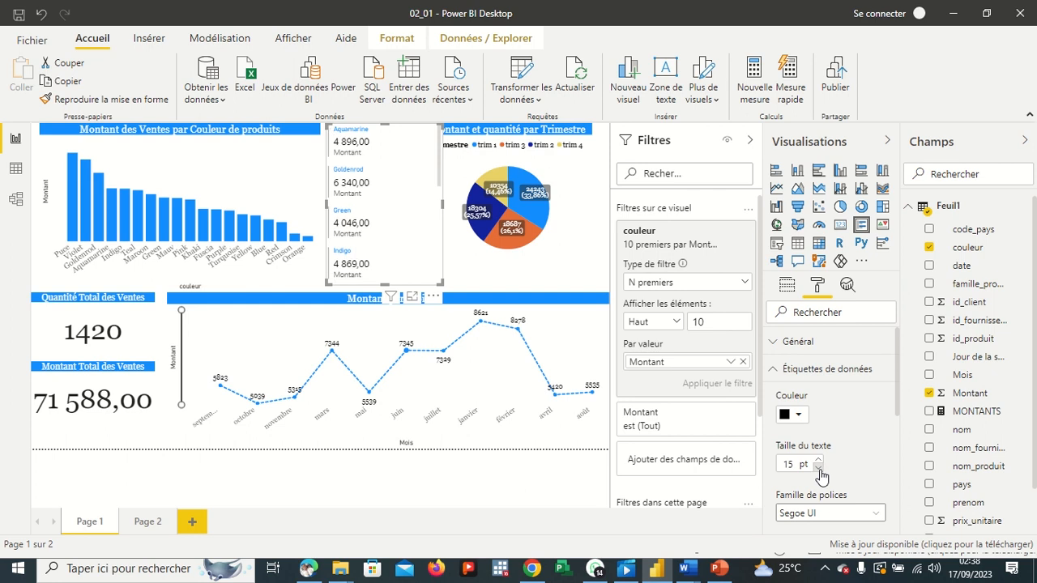
left_click(819, 469)
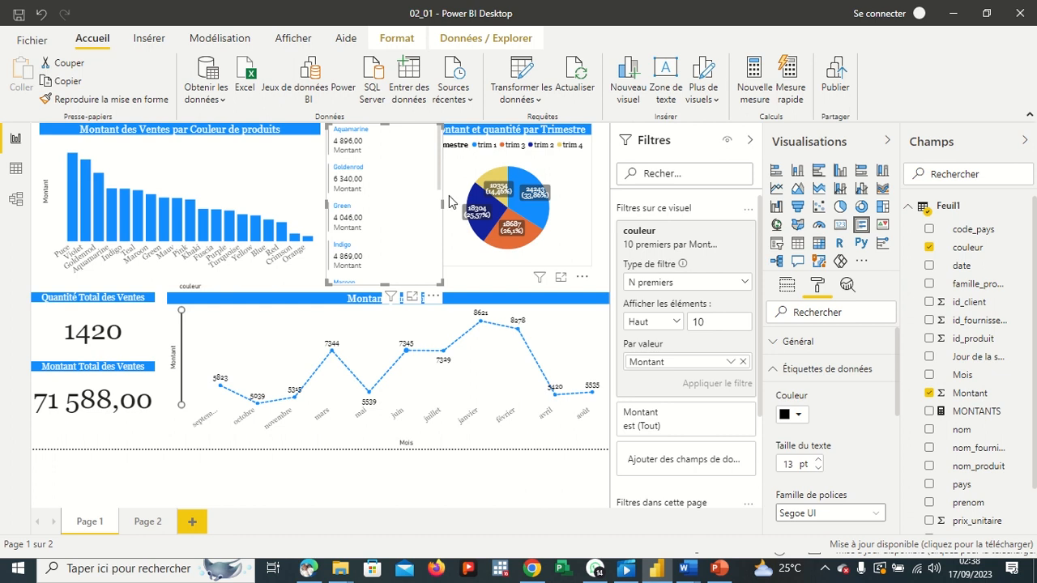
Examine the colours and Montant values listed in the multi-row card and the fields it uses.
scroll(439, 180, "down", 5)
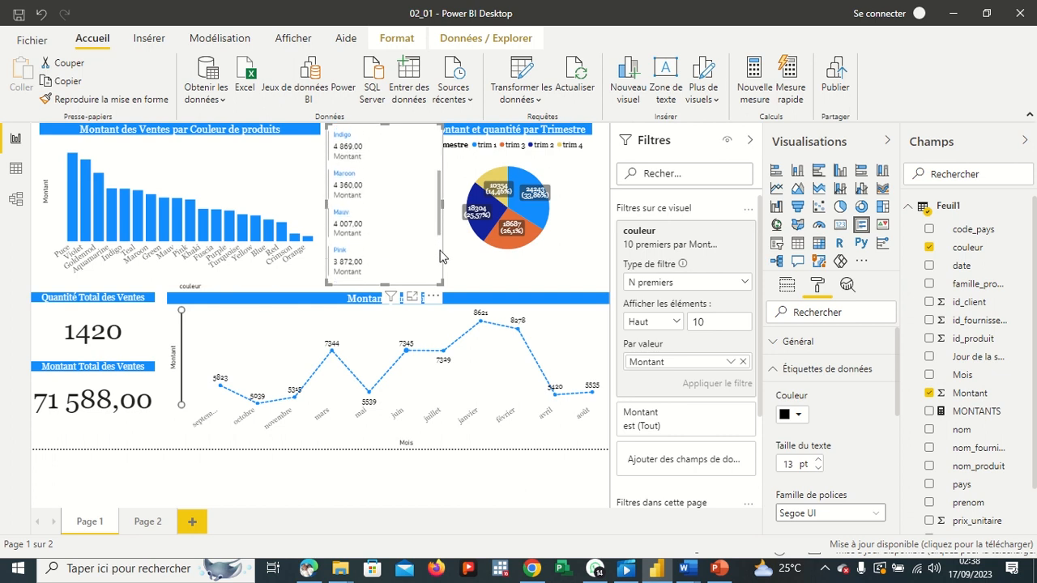
scroll(436, 290, "up", 3)
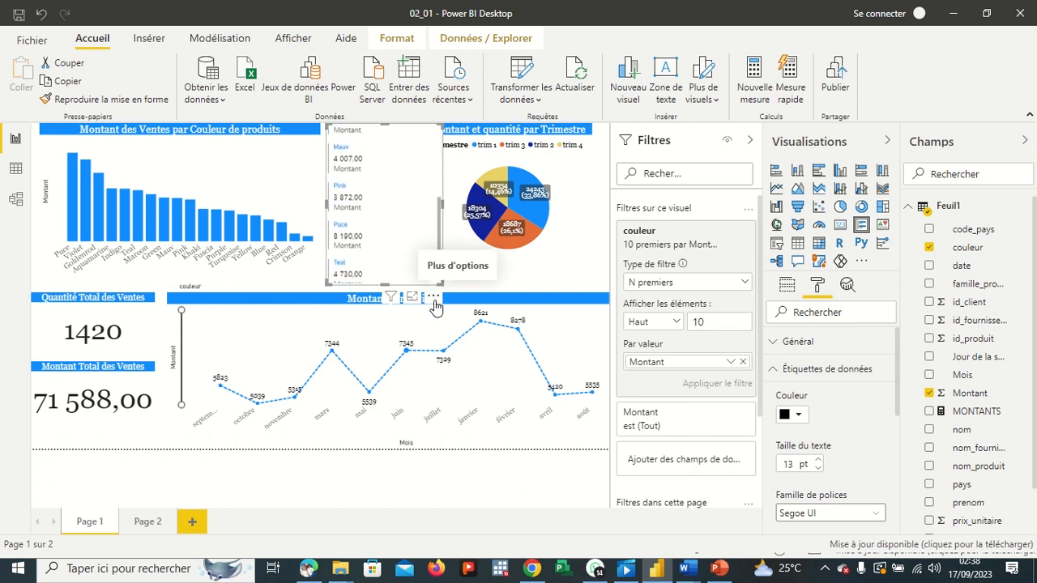
scroll(433, 221, "up", 2)
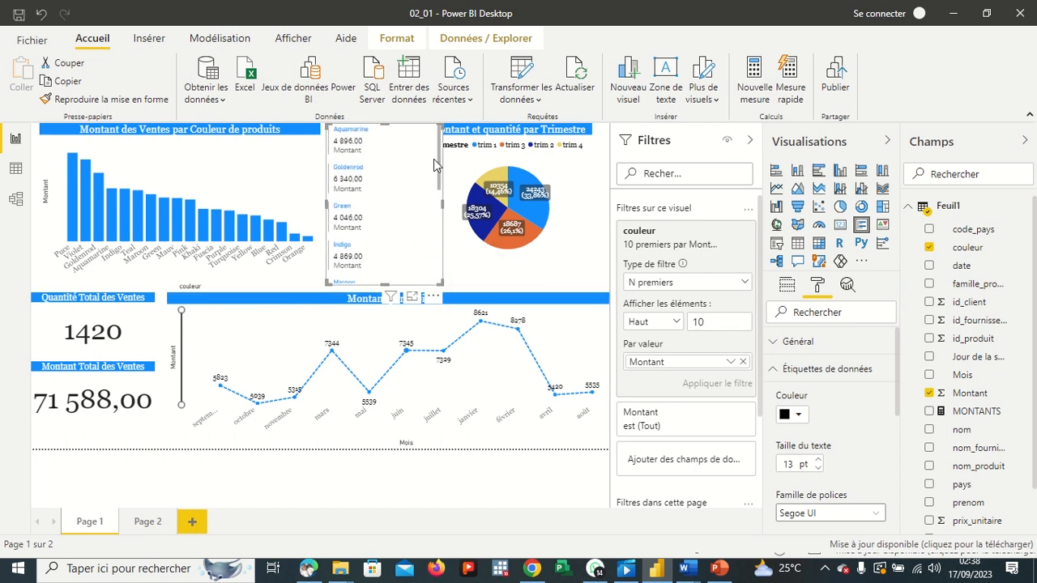
mouse_move(385, 285)
left_mouse_down()
mouse_move(386, 440)
mouse_move(386, 284)
left_mouse_up()
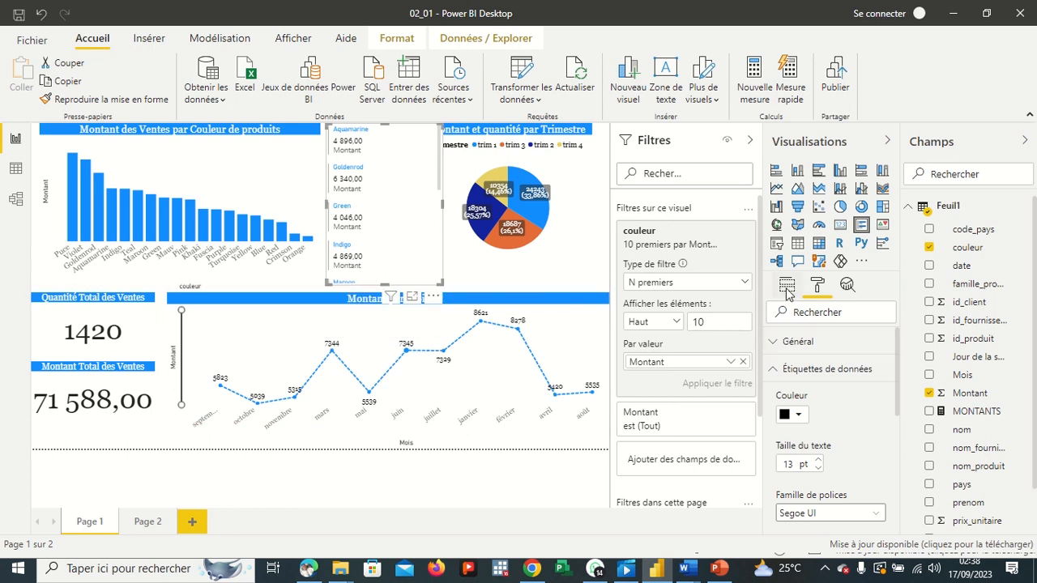
left_click(786, 290)
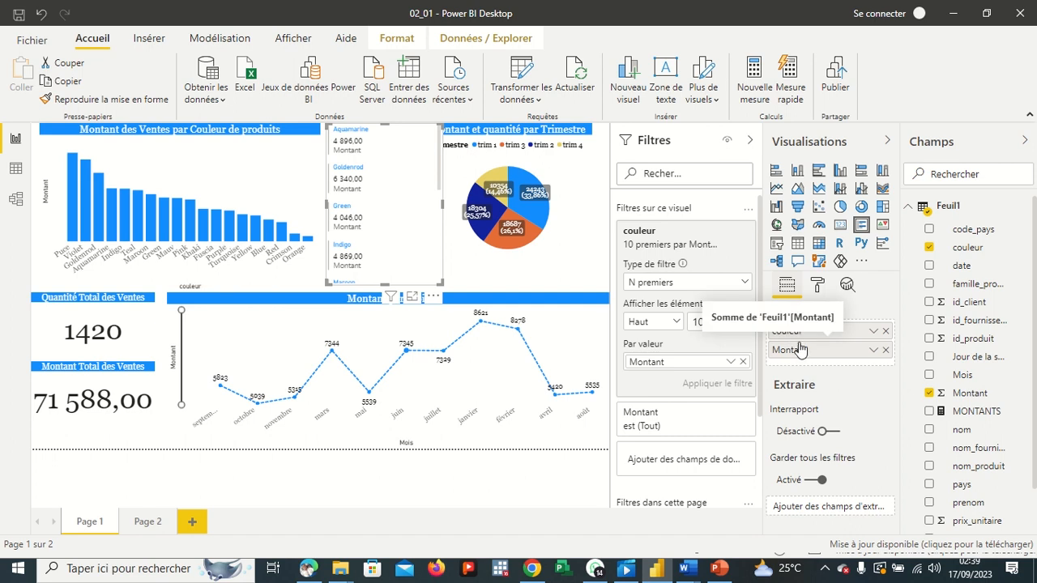
left_click(816, 285)
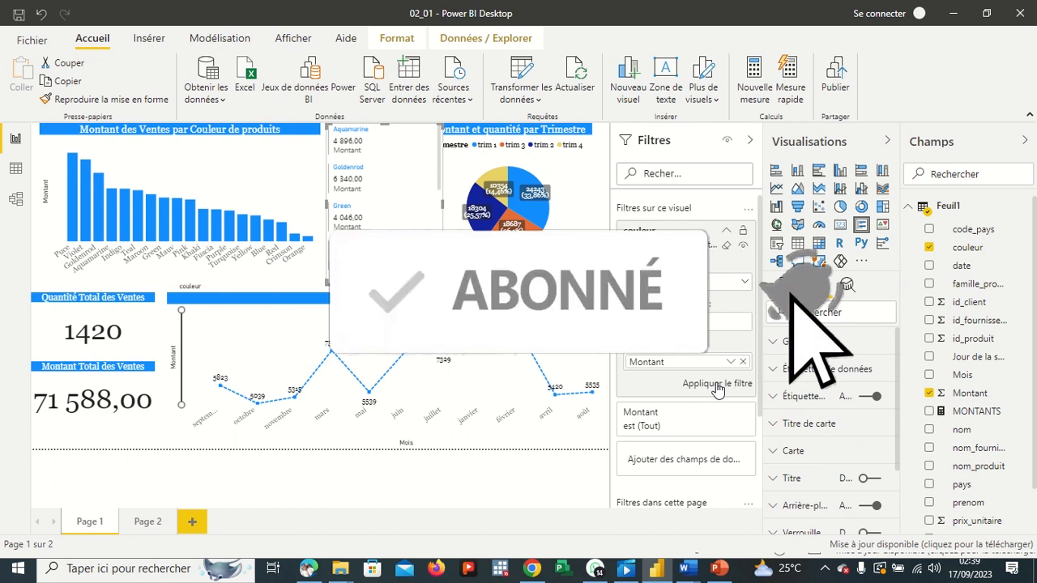
Limit the couleur filter to the top 5 elements by Montant, apply it and check the card's entries.
left_click(716, 383)
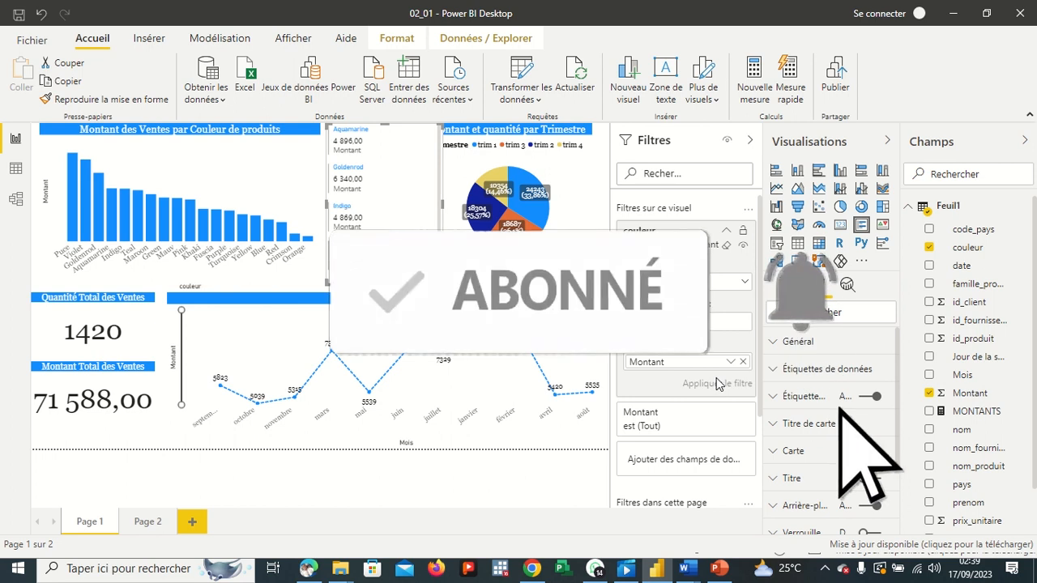
left_click_drag(439, 216, 440, 255)
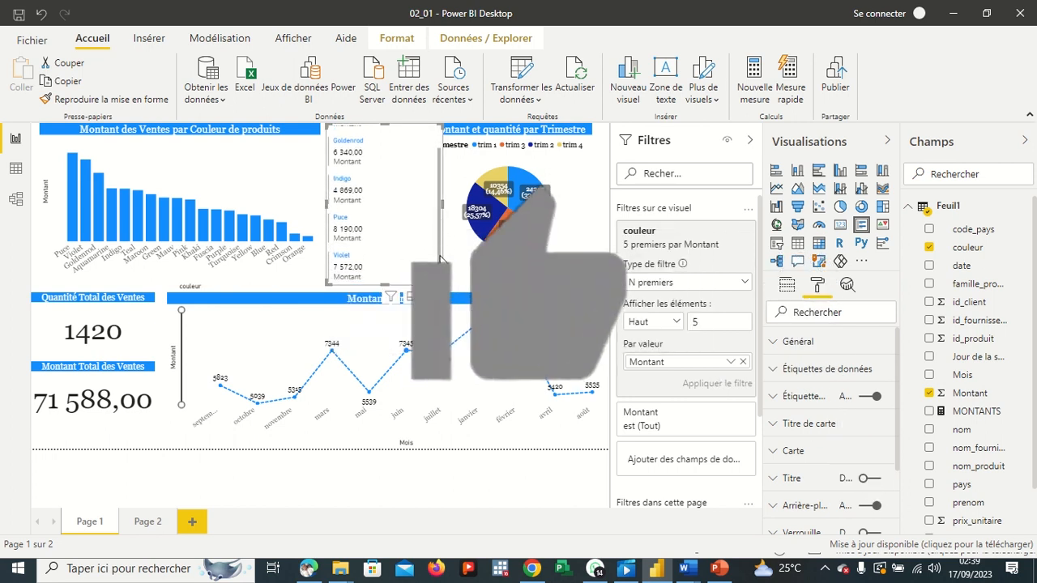
scroll(365, 186, "up", 2)
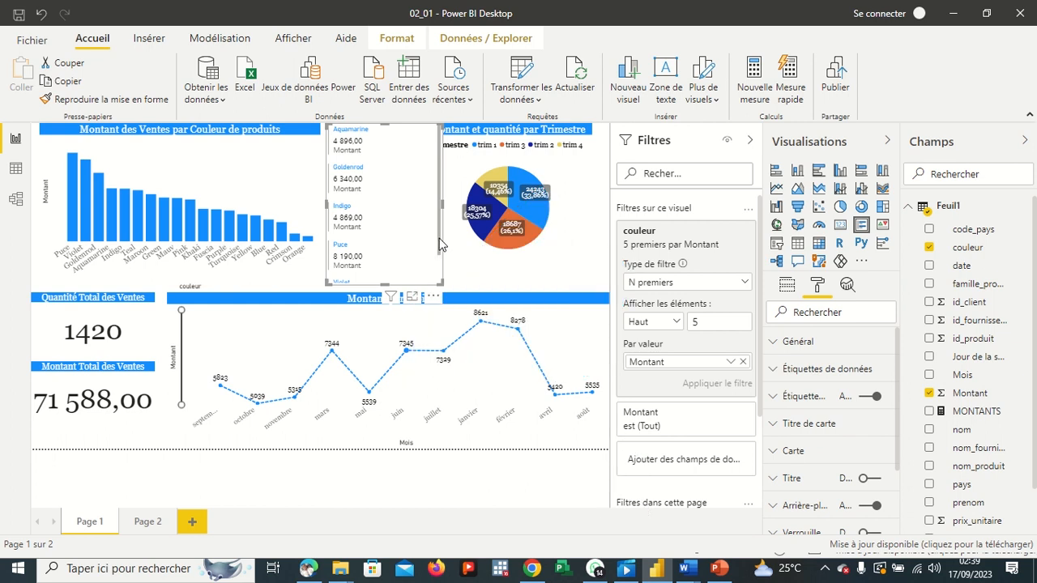
Move the multi-row card slightly left and extend its lower edge down to the Montant par Mois title.
mouse_move(440, 239)
left_mouse_down()
mouse_move(441, 279)
mouse_move(440, 222)
left_mouse_up()
mouse_move(397, 159)
left_mouse_down()
mouse_move(394, 175)
mouse_move(382, 129)
left_mouse_up()
left_click(383, 127)
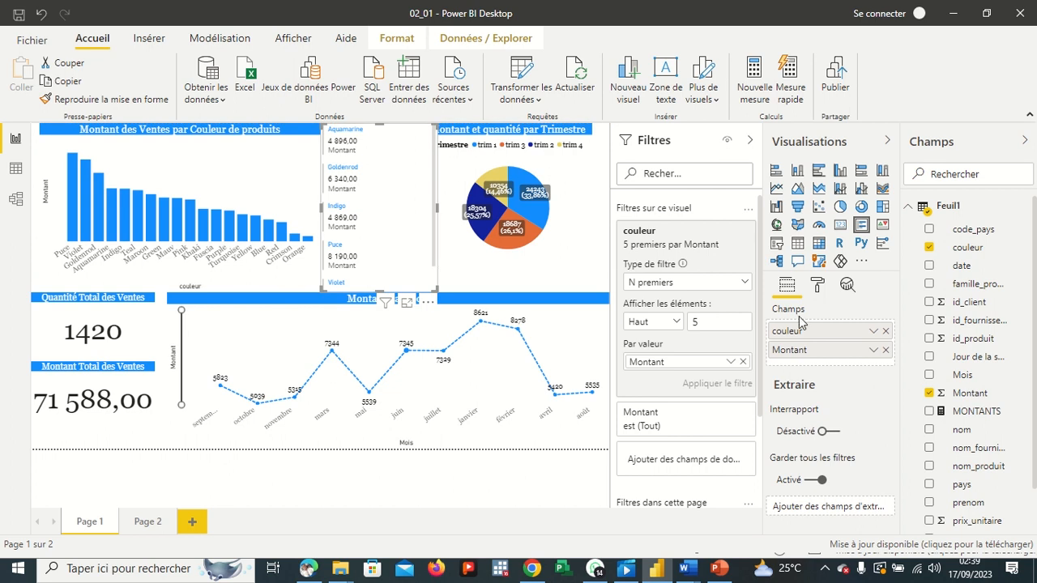
Set the multi-row card's data labels to a text size of 10 pt and check the last entries.
left_click(819, 285)
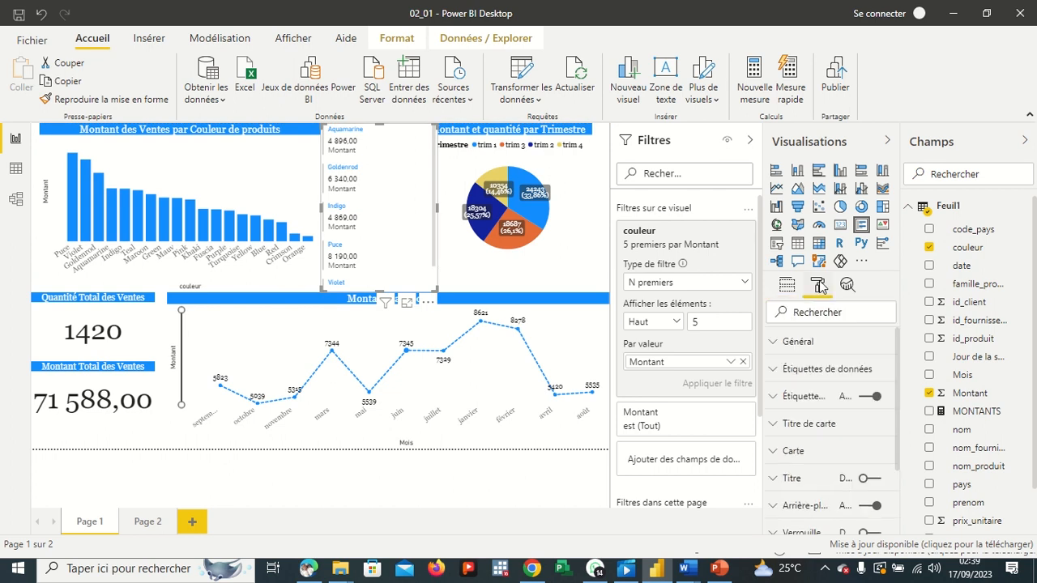
left_click(771, 370)
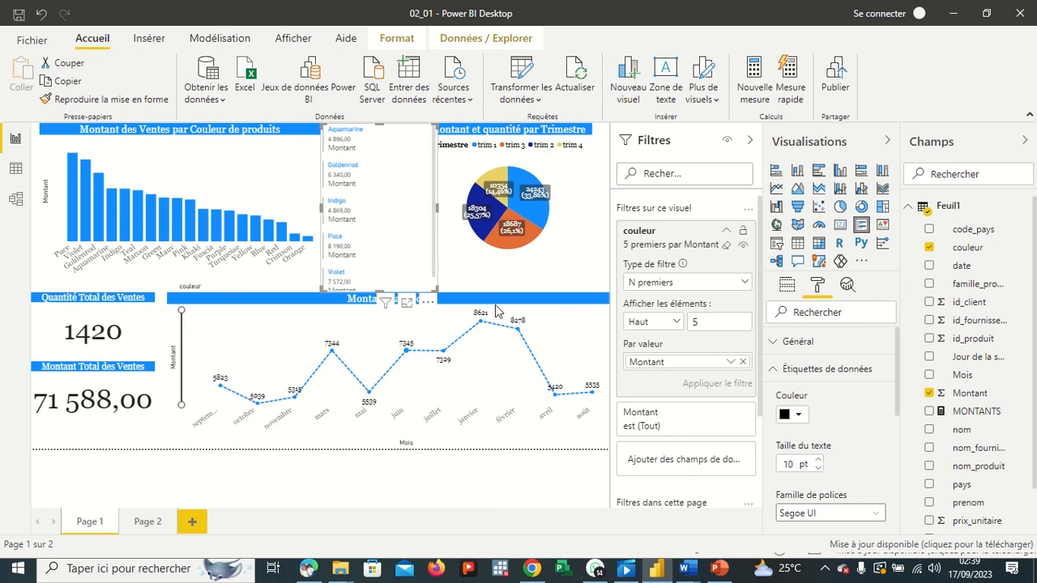
scroll(435, 265, "down", 1)
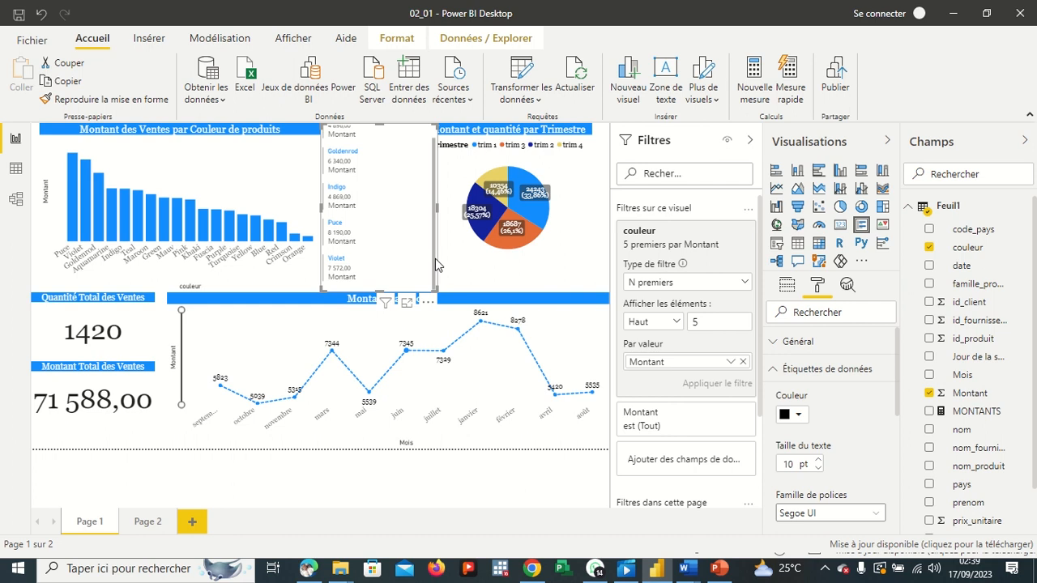
Lower the top edge of the Montant par Mois chart slightly and extend the multi-row card down to meet it.
scroll(433, 228, "up", 1)
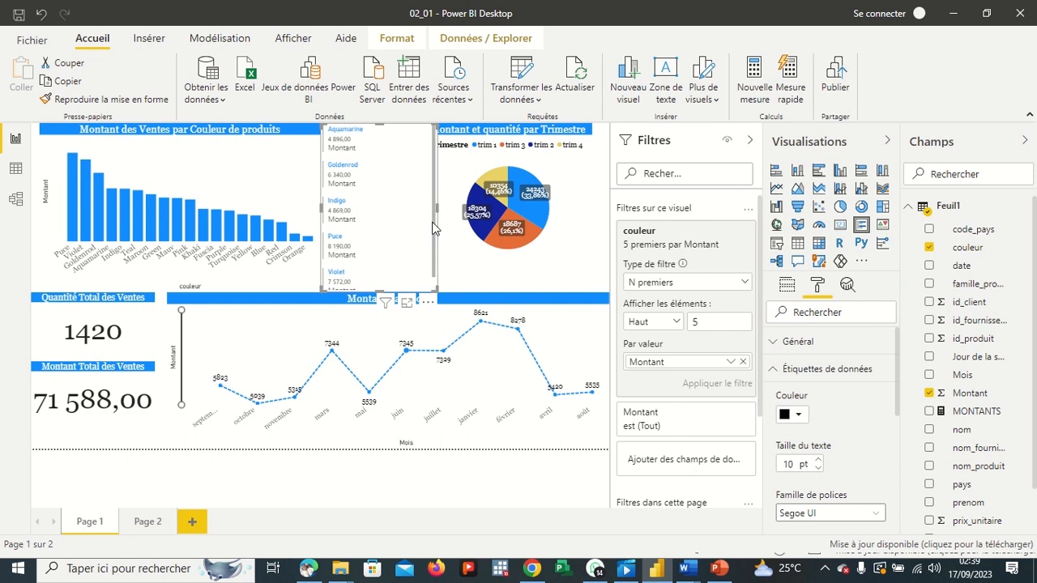
left_click(471, 303)
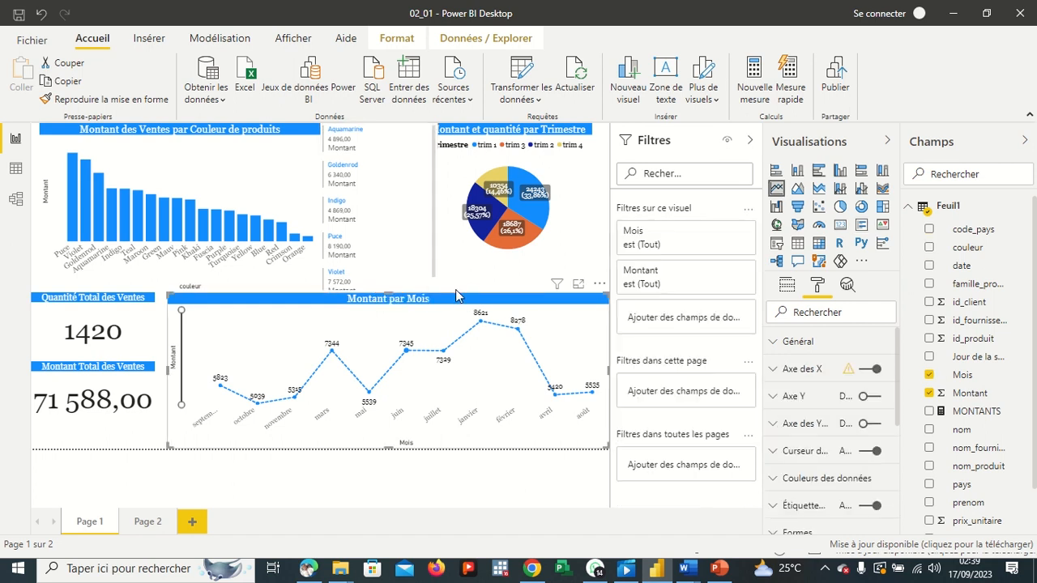
mouse_move(389, 293)
left_mouse_down()
mouse_move(388, 312)
mouse_move(380, 304)
left_mouse_up()
left_click(397, 274)
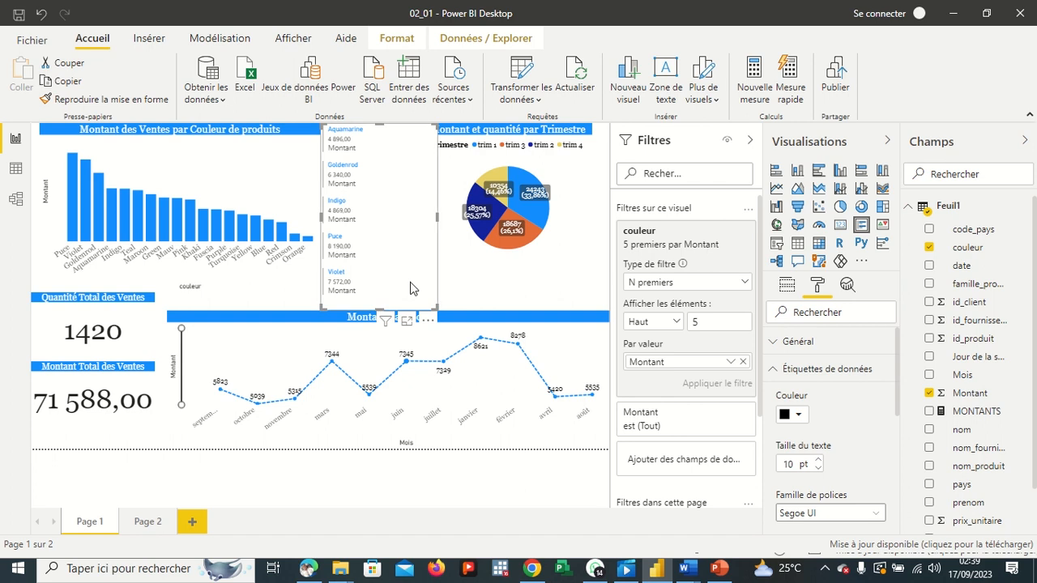
left_click(484, 270)
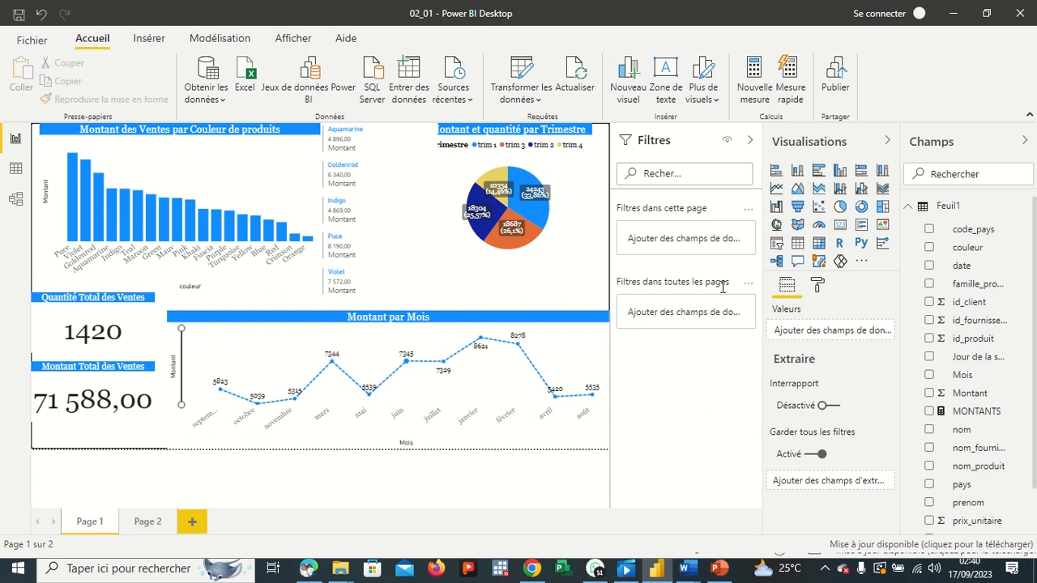
Review the multi-row card's Titre de carte formatting options for colour, text size and font family.
left_click(822, 290)
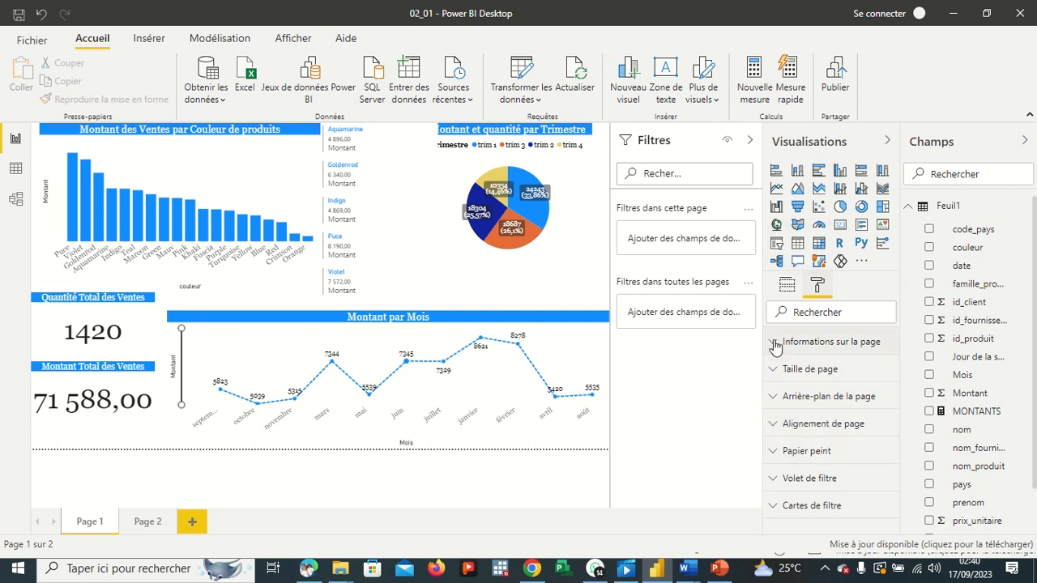
left_click(370, 179)
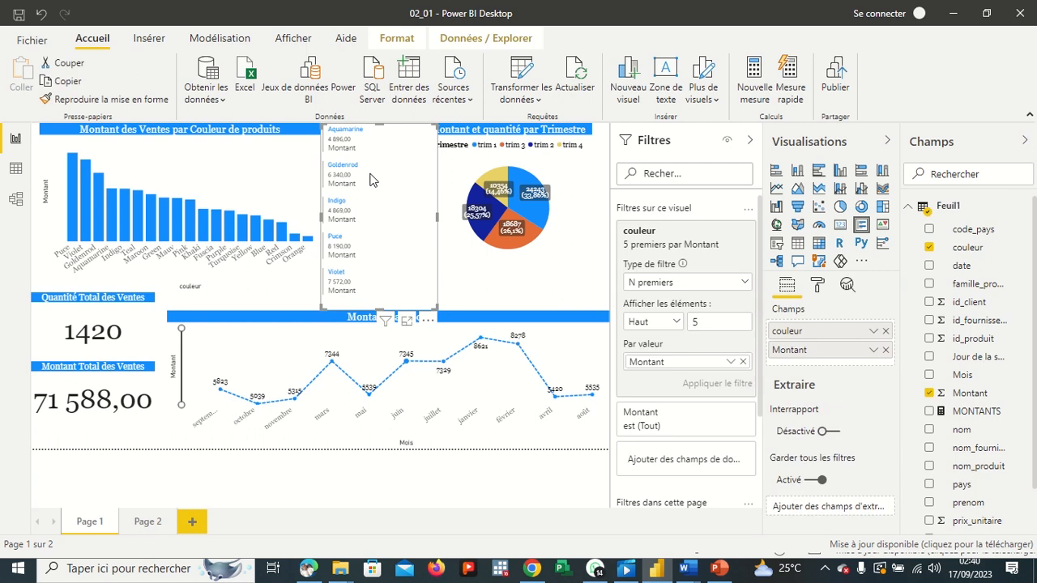
left_click(820, 286)
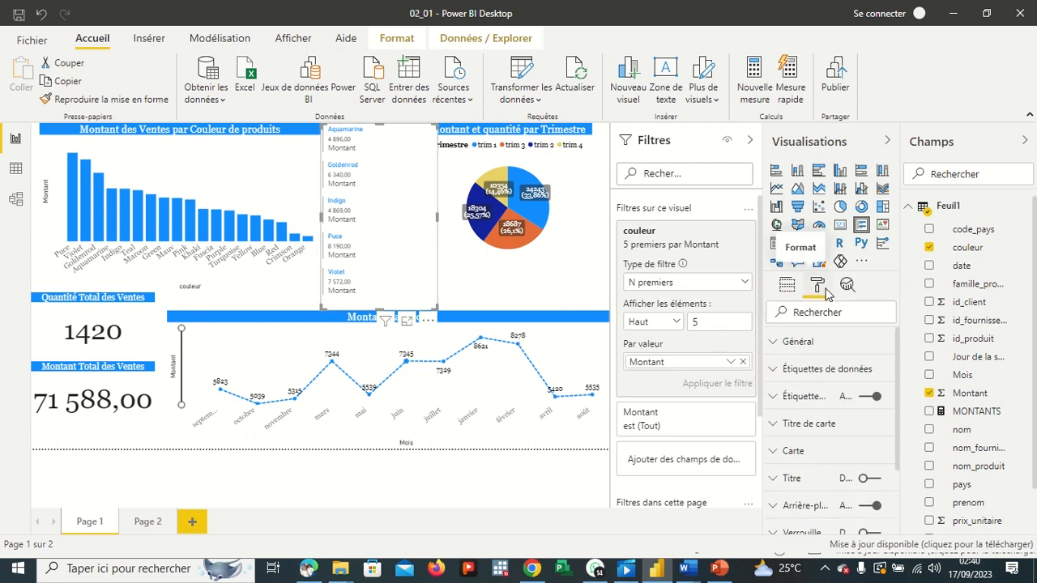
left_click(776, 426)
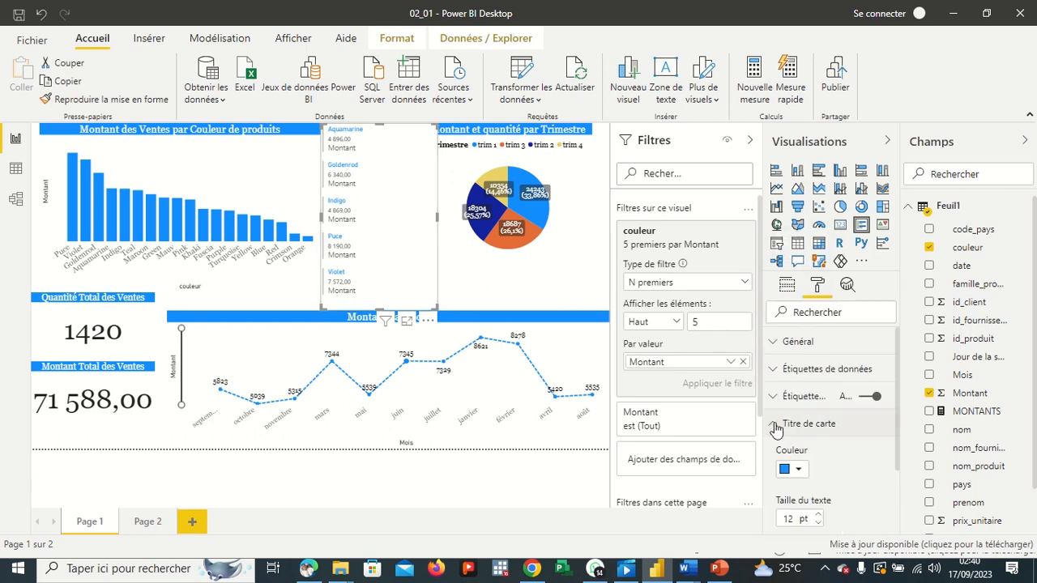
scroll(823, 460, "down", 1)
scroll(822, 460, "down", 2)
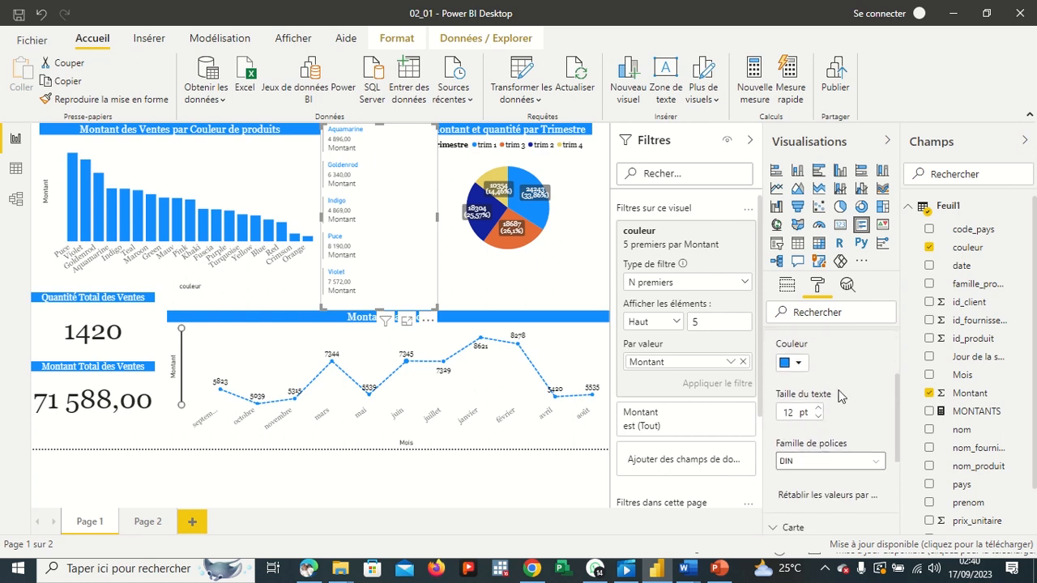
scroll(840, 396, "up", 3)
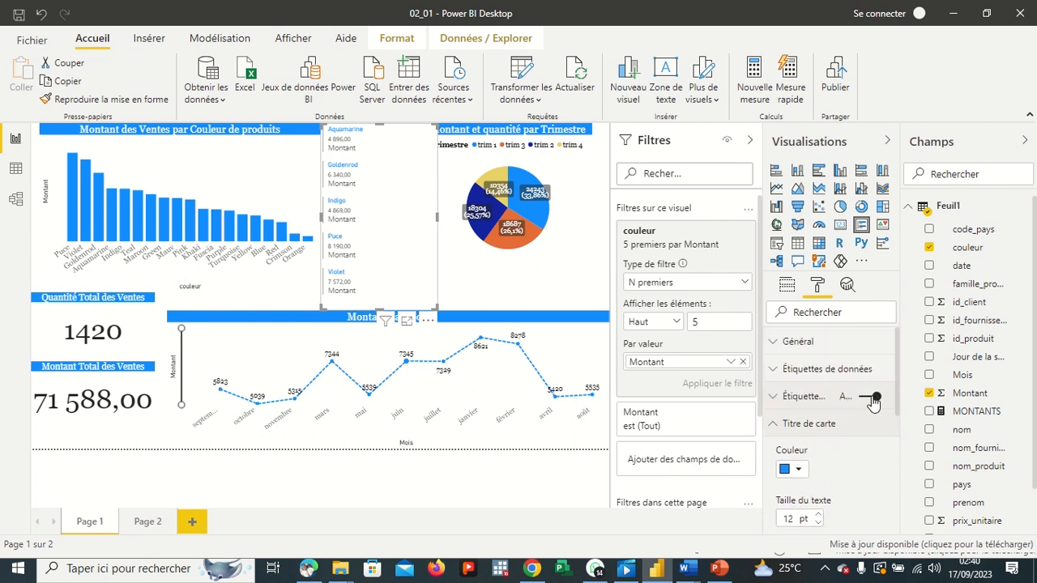
scroll(830, 444, "down", 2)
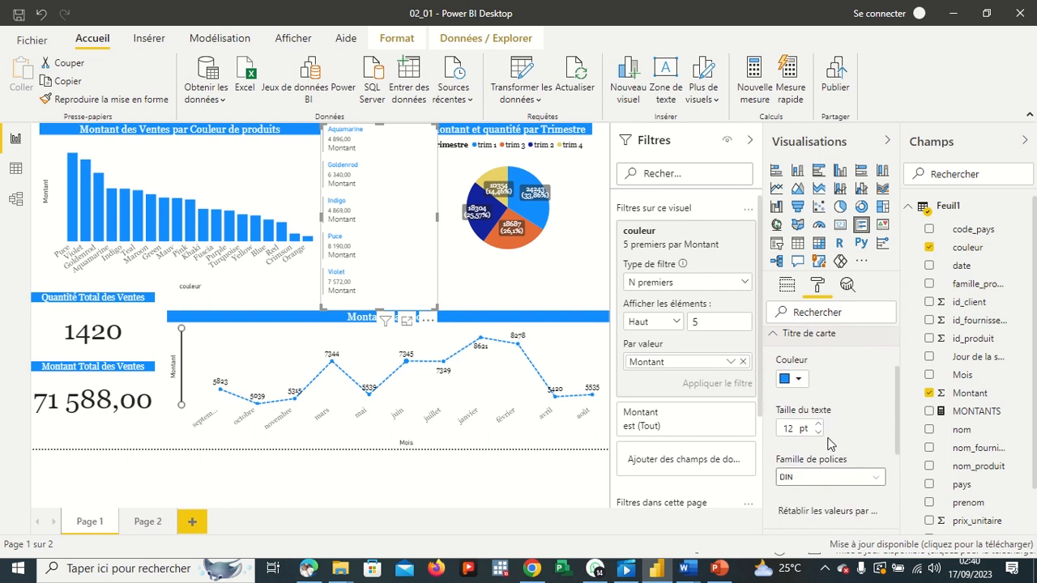
Enable the multi-row card's title and set its text to "Top 5 Couleur".
scroll(828, 444, "down", 4)
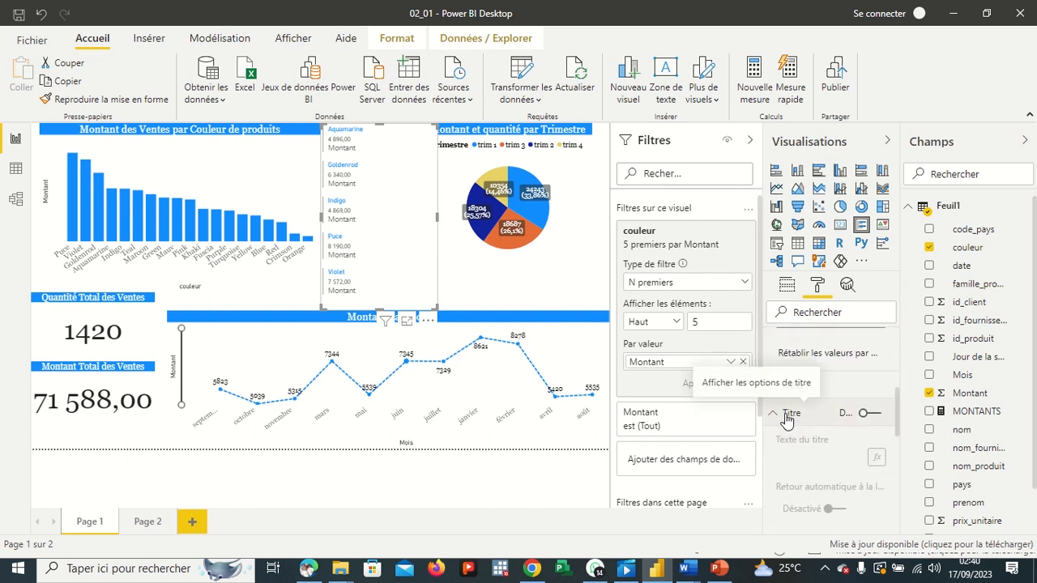
left_click(845, 414)
left_click(866, 414)
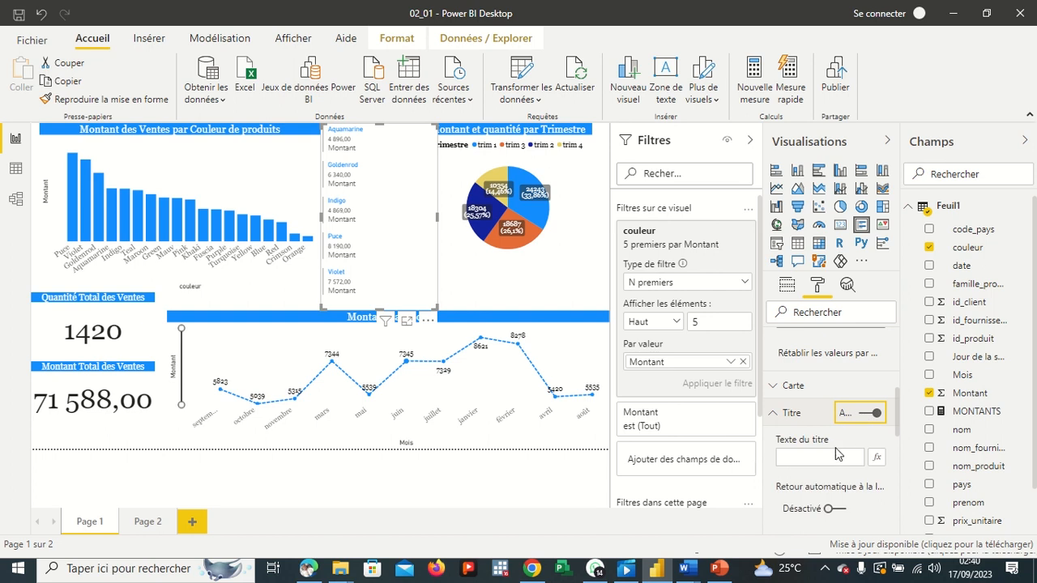
left_click(824, 455)
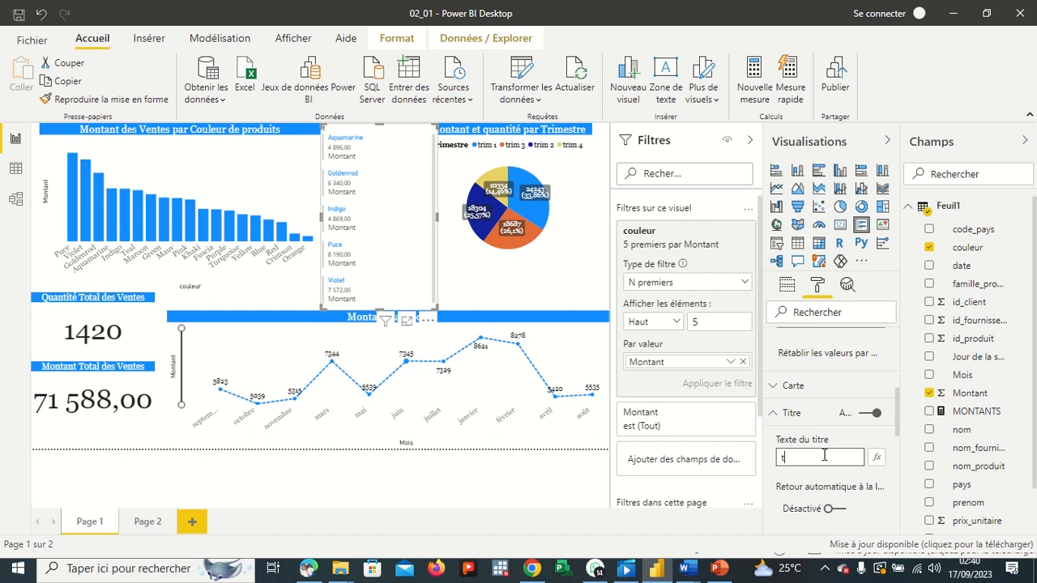
type("Top 5 Couleur")
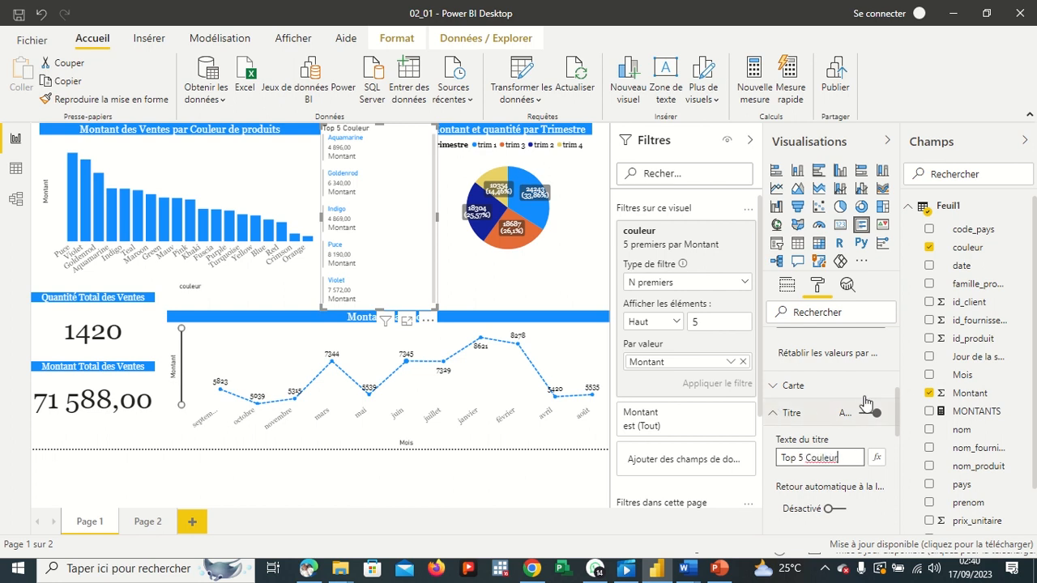
Set the font colour of the Top 5 Couleur title to white.
left_click(774, 415)
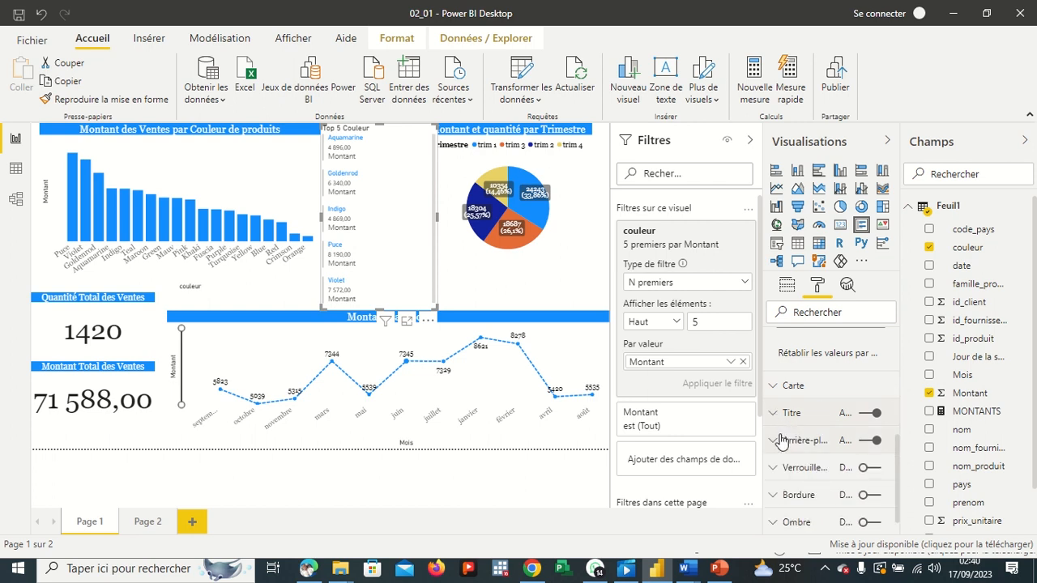
left_click(774, 413)
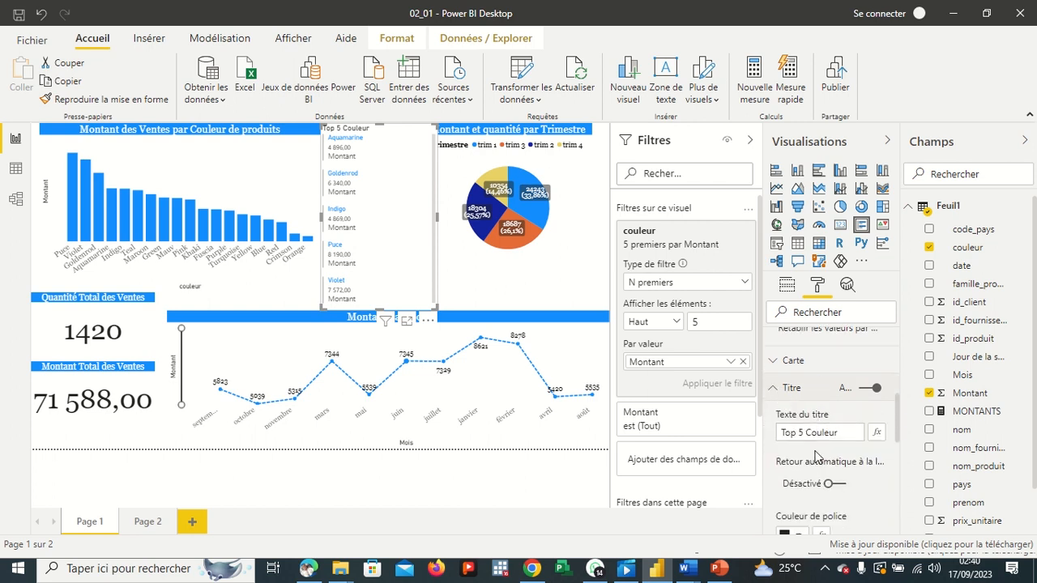
scroll(816, 458, "down", 2)
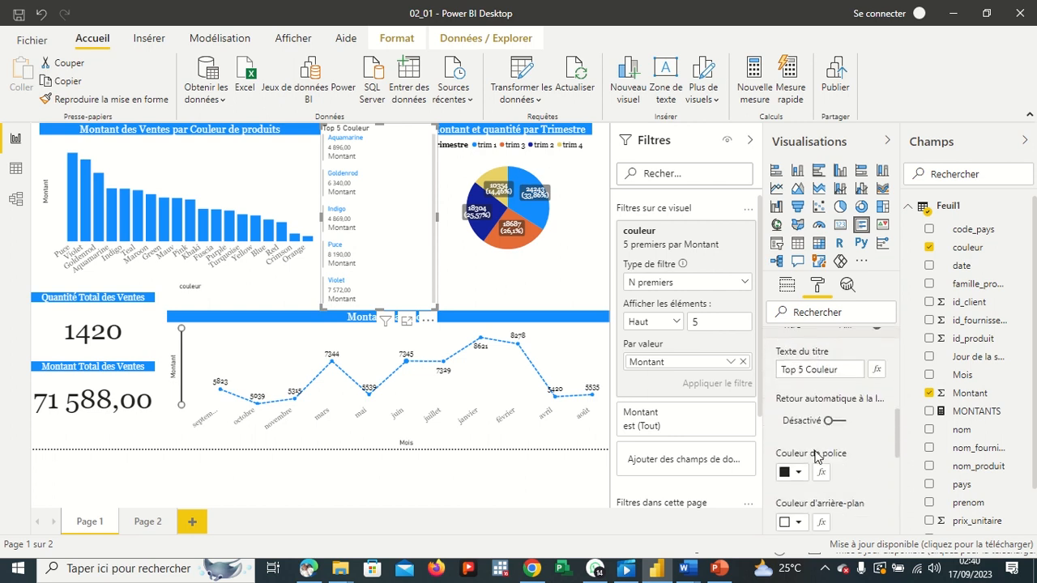
scroll(808, 434, "down", 2)
left_click(799, 406)
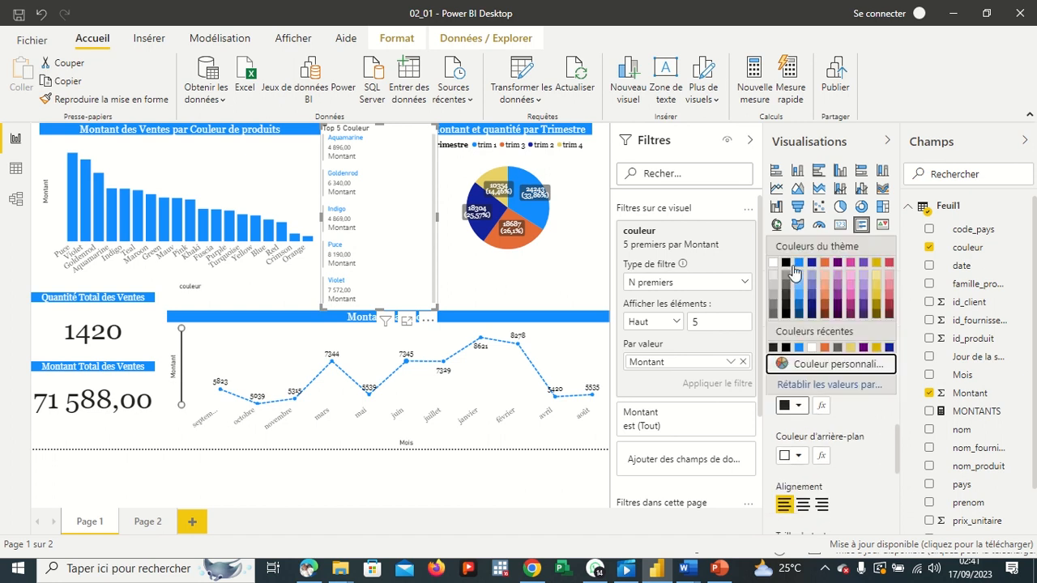
left_click(773, 264)
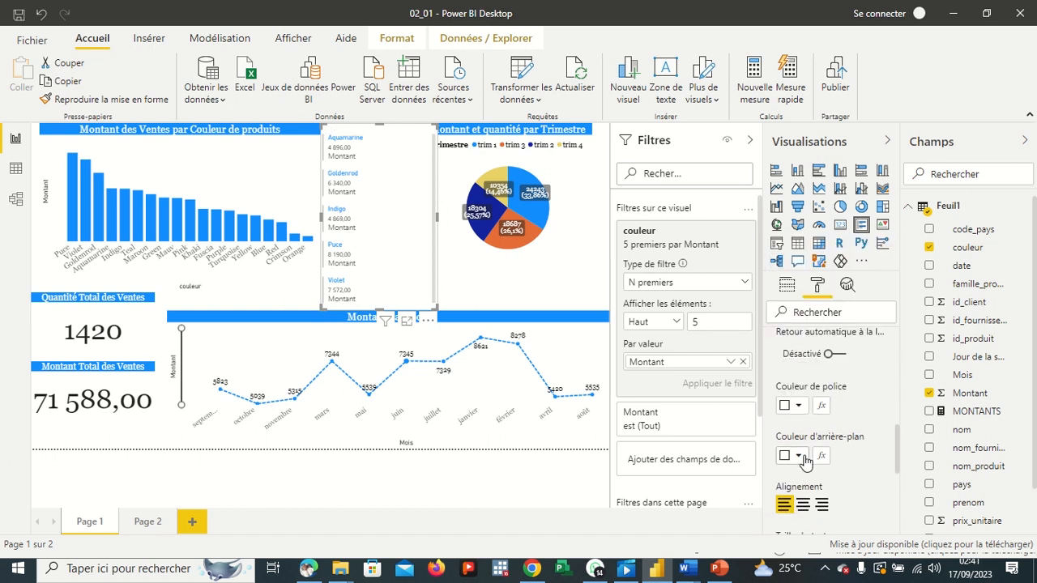
Give the Top 5 Couleur title a blue background and centre its alignment.
left_click(798, 456)
left_click(799, 286)
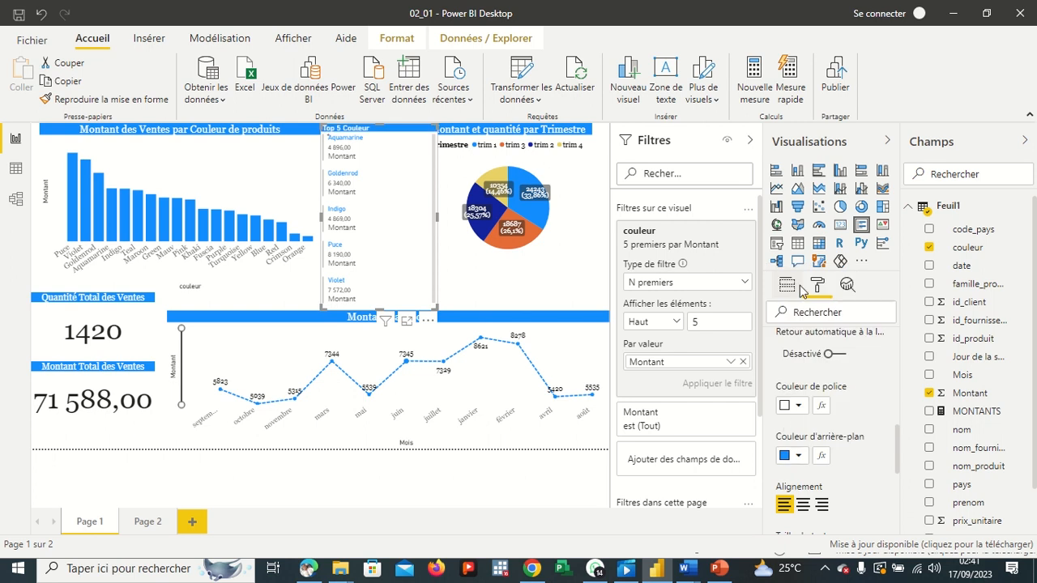
left_click(802, 504)
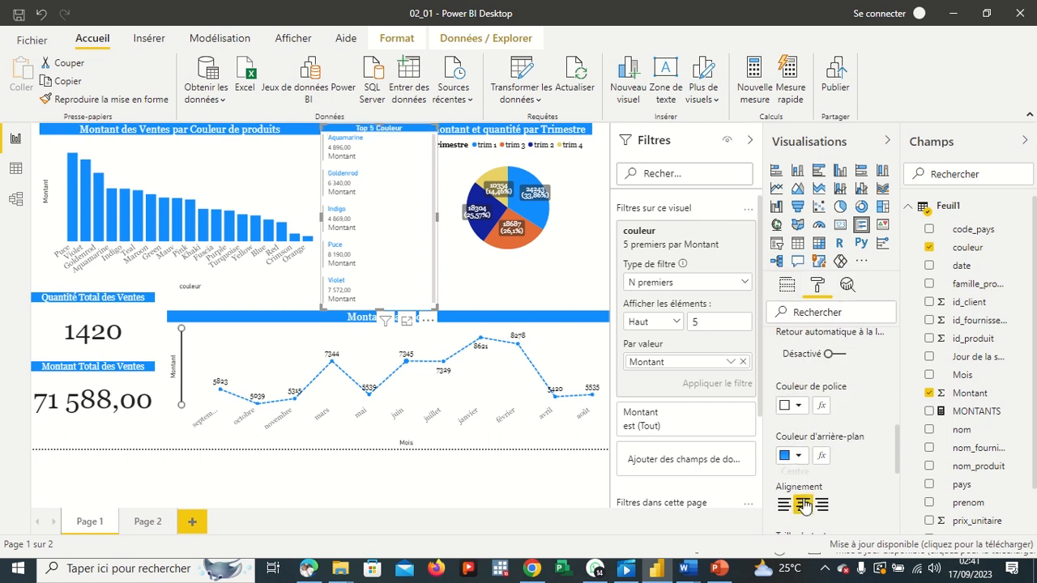
Lower the Montant par Mois chart's top edge further and extend the Top 5 Couleur card down to it so all entries fit.
left_click(558, 278)
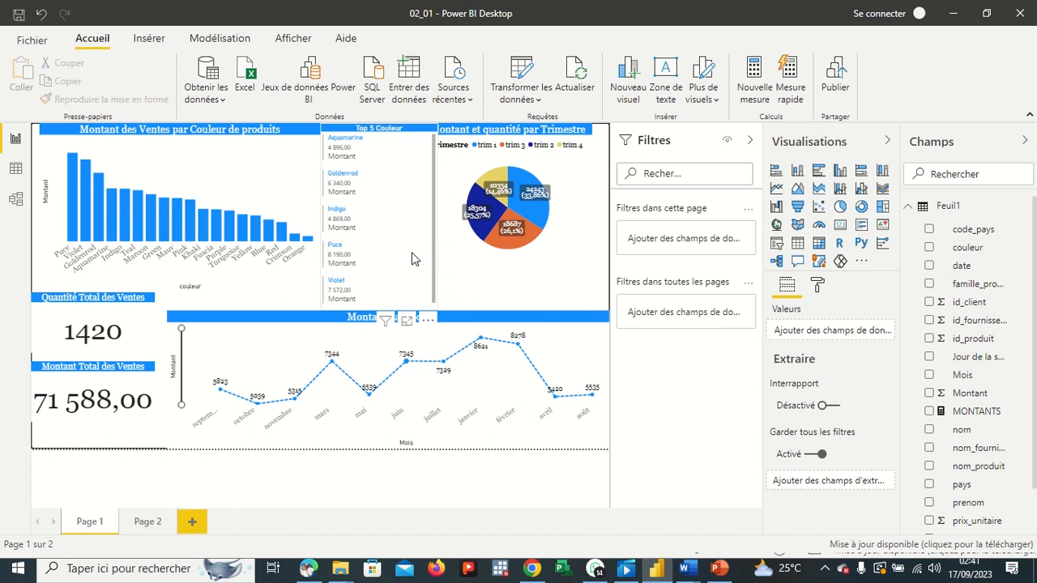
scroll(412, 252, "down", 1)
scroll(402, 227, "up", 1)
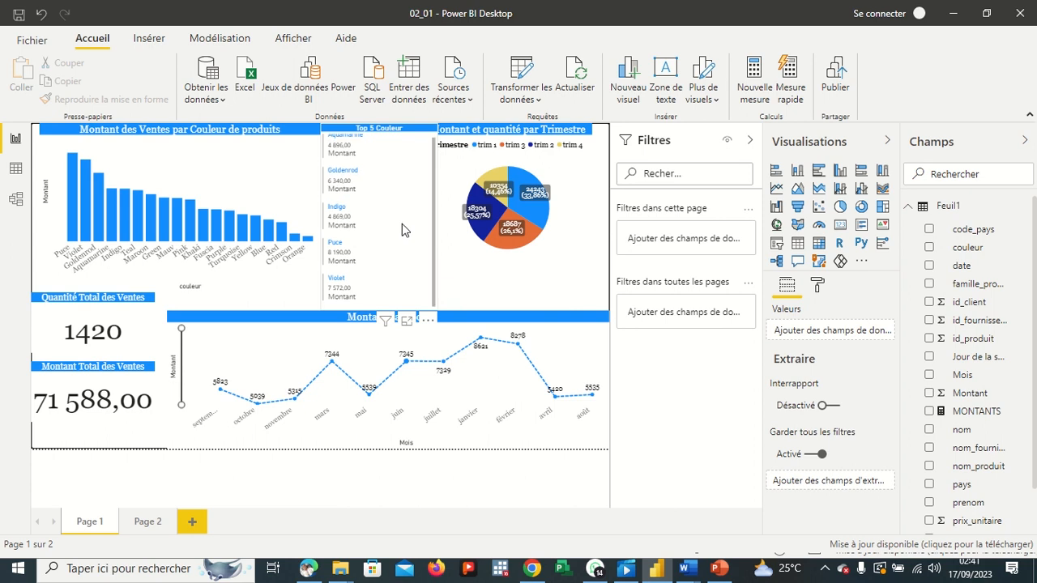
left_click(307, 327)
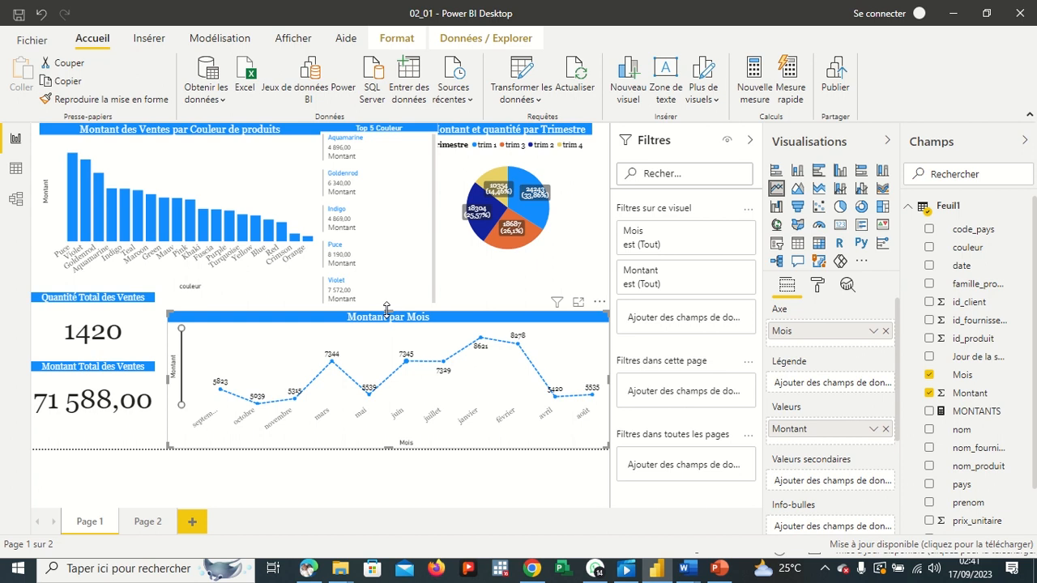
left_click_drag(387, 311, 379, 321)
left_click(386, 278)
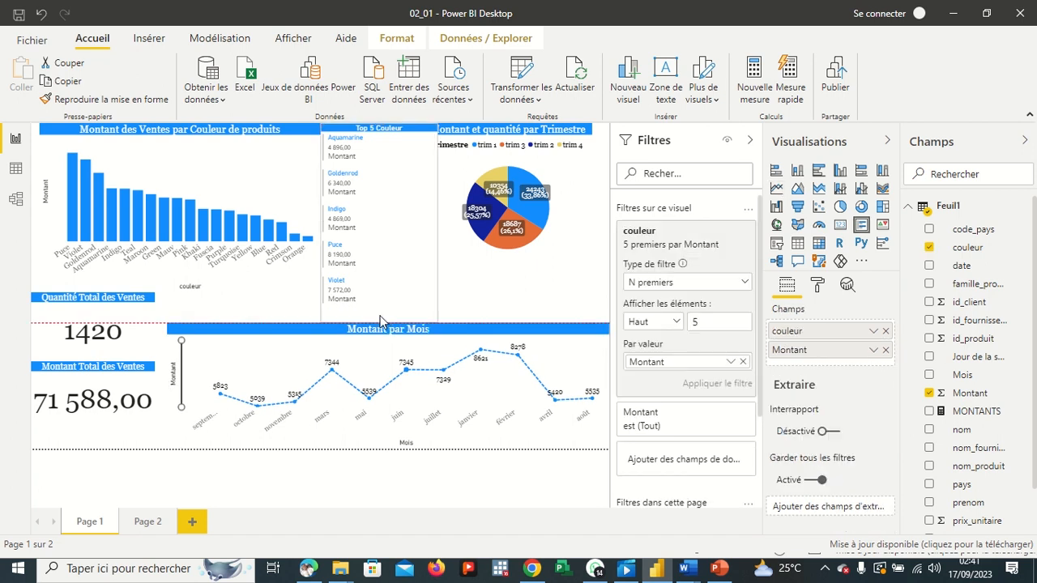
Move the Montant Total and Quantité Total des Ventes cards down, aligning the upper one with the top of the Montant par Mois chart.
left_click(102, 408)
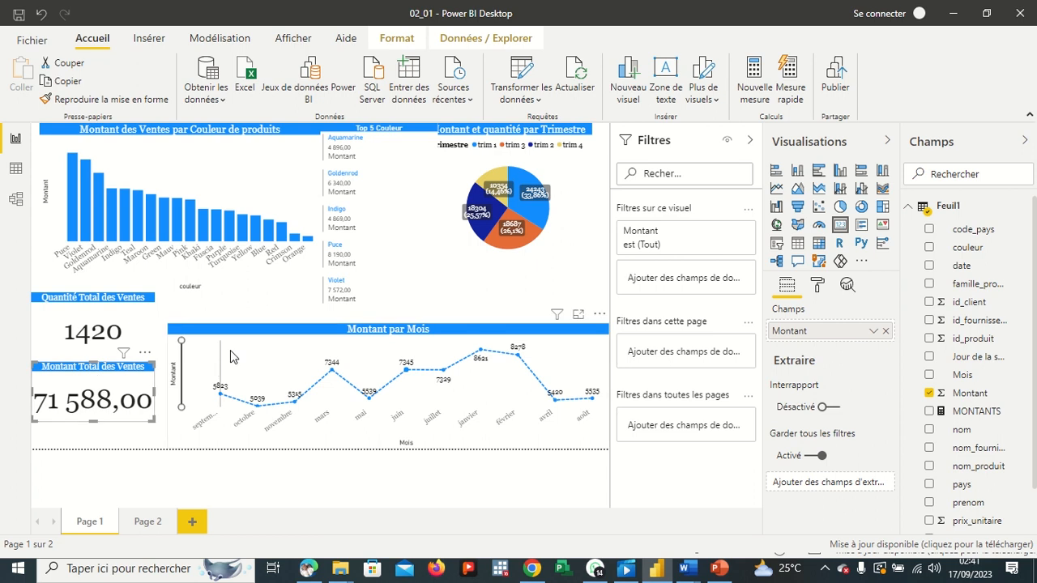
left_click(254, 340)
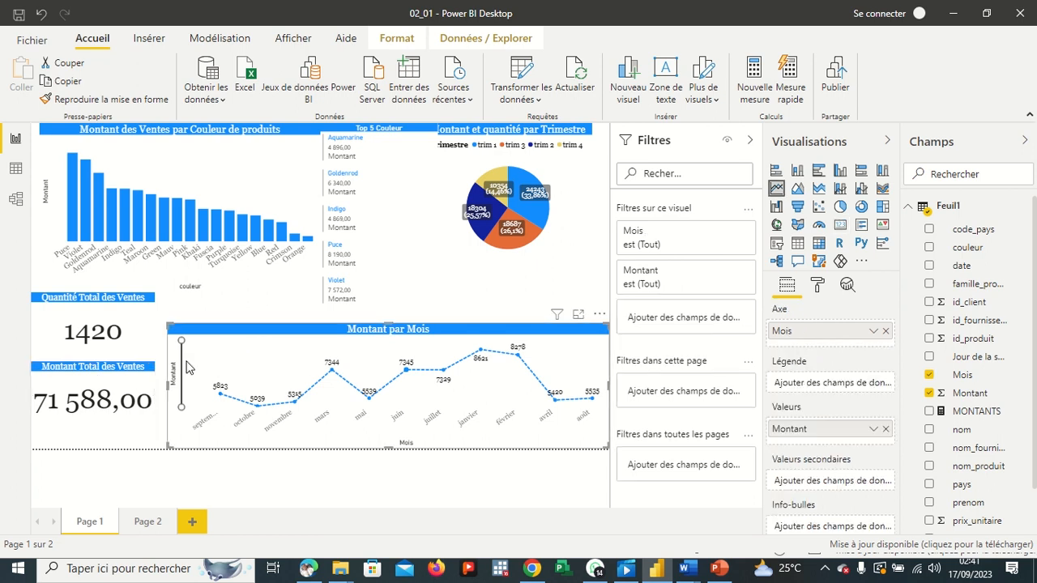
left_click(129, 379)
left_click_drag(127, 383, 128, 407)
left_click_drag(136, 314, 137, 349)
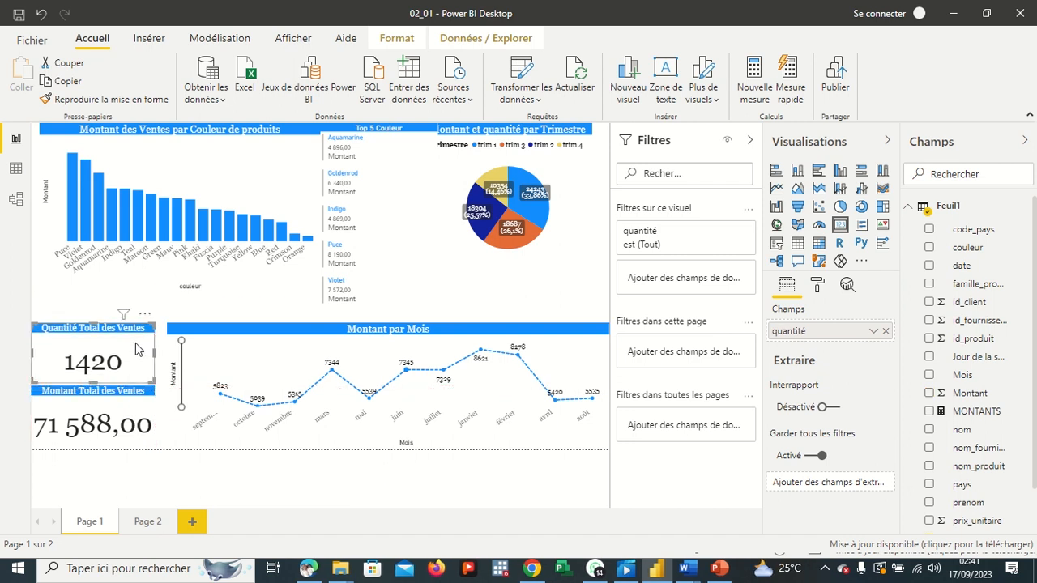
left_click(466, 483)
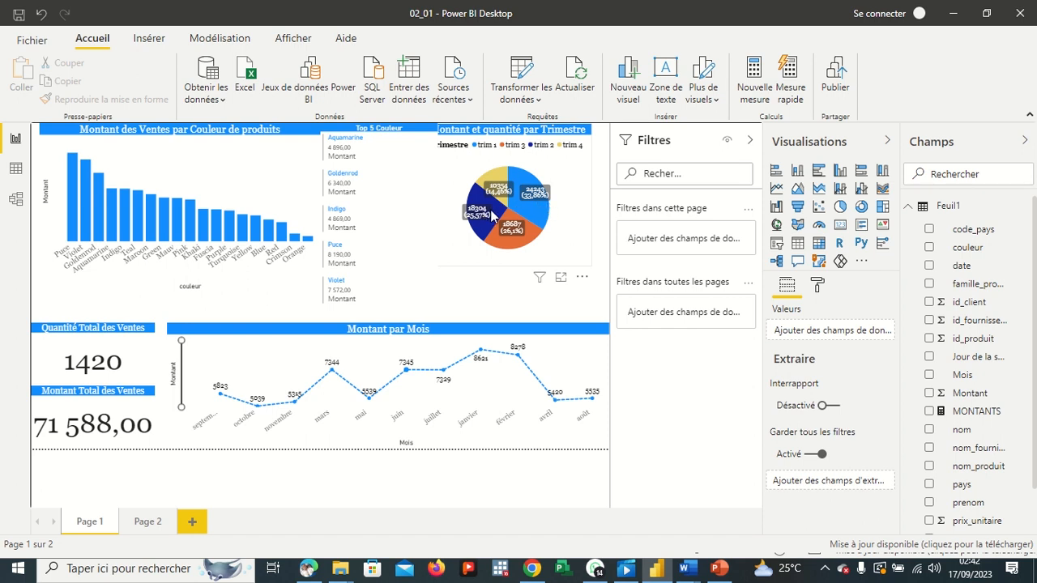
mouse_move(495, 213)
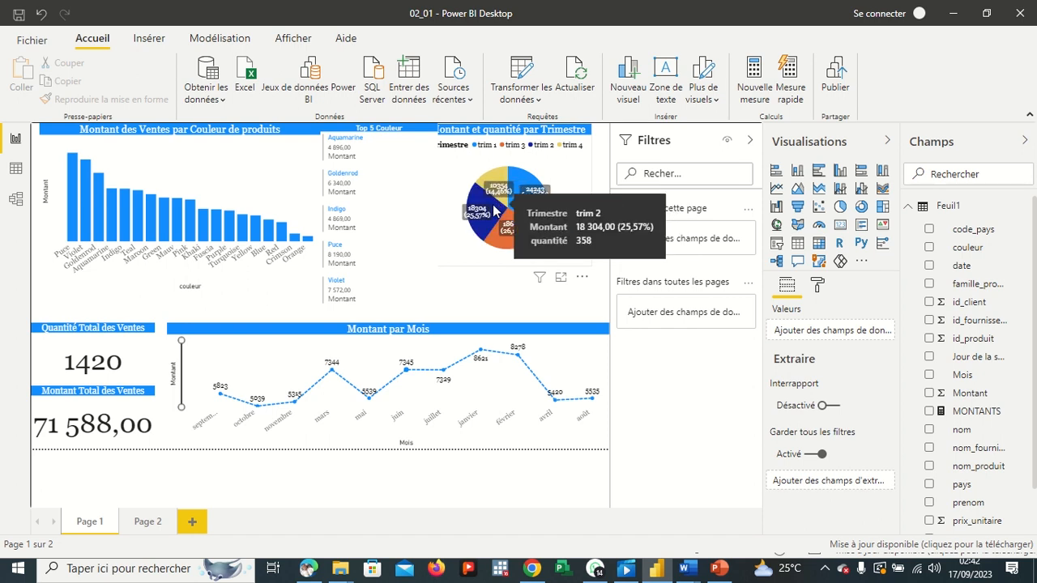
mouse_move(512, 227)
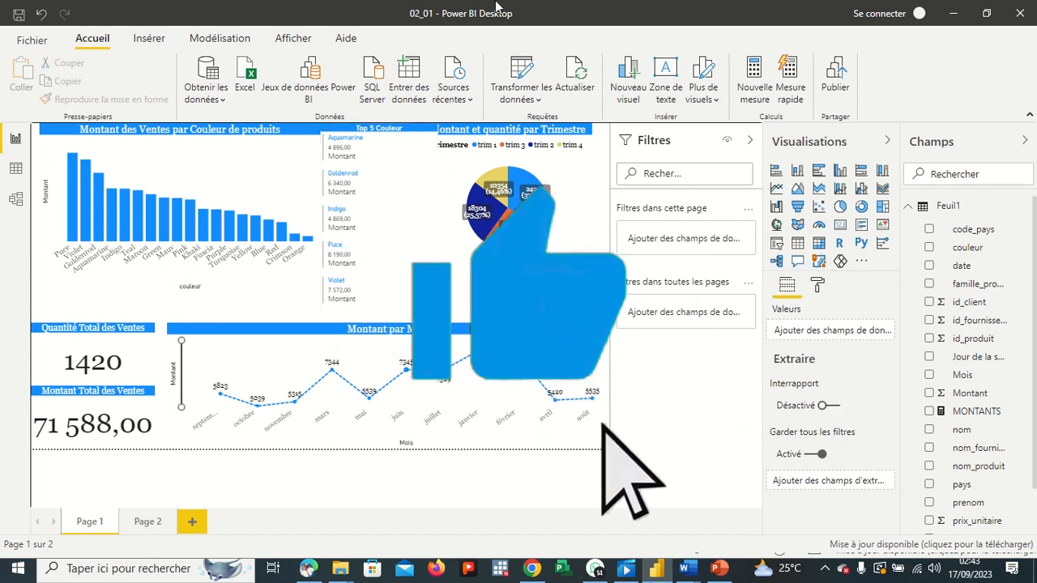
mouse_move(473, 12)
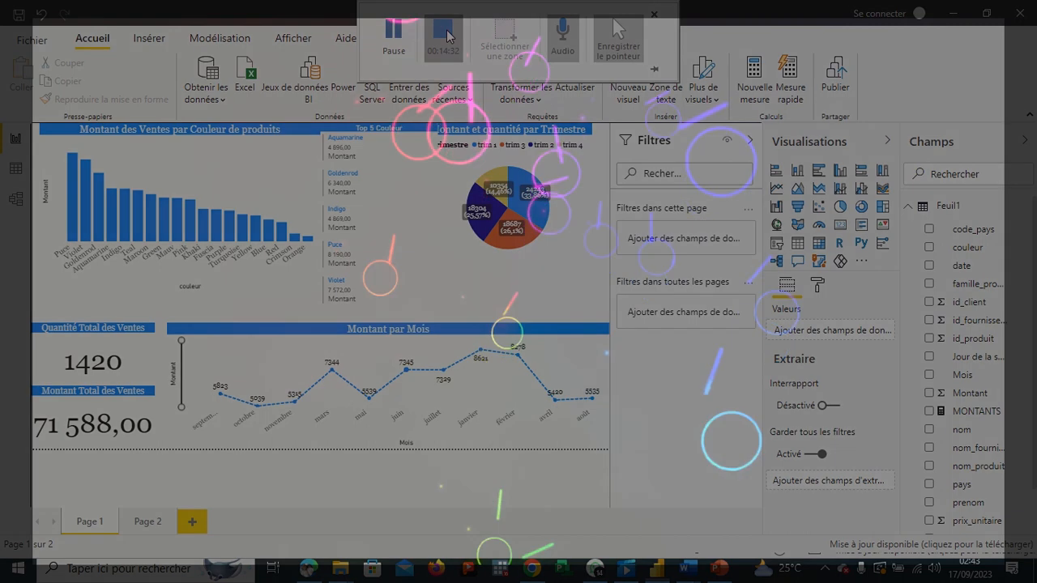